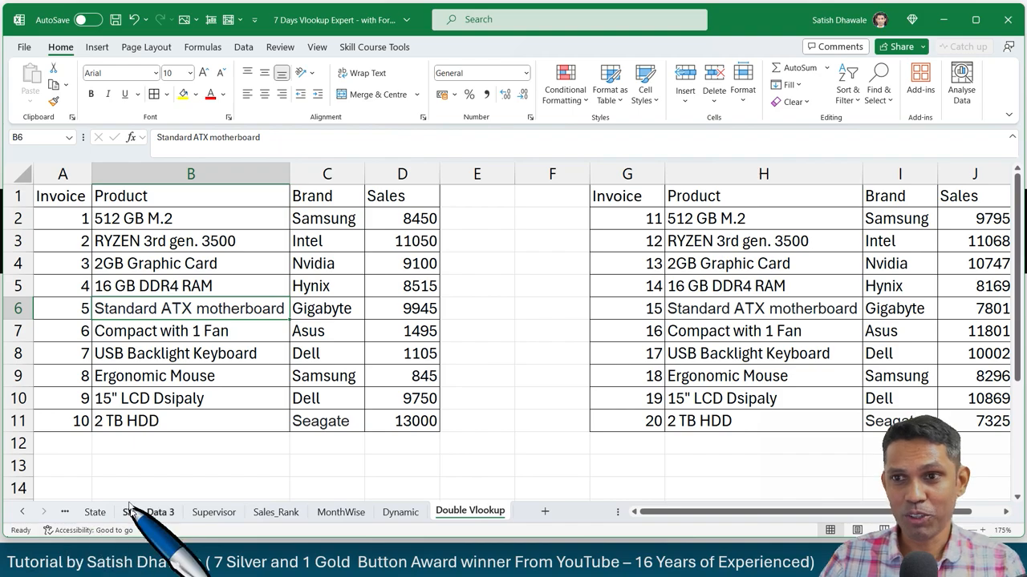
Step: Examine the two invoice tables in A1:D11 and G1:J11, comparing their invoice number columns
left_click_drag(72, 199, 429, 421)
left_click_drag(648, 202, 966, 421)
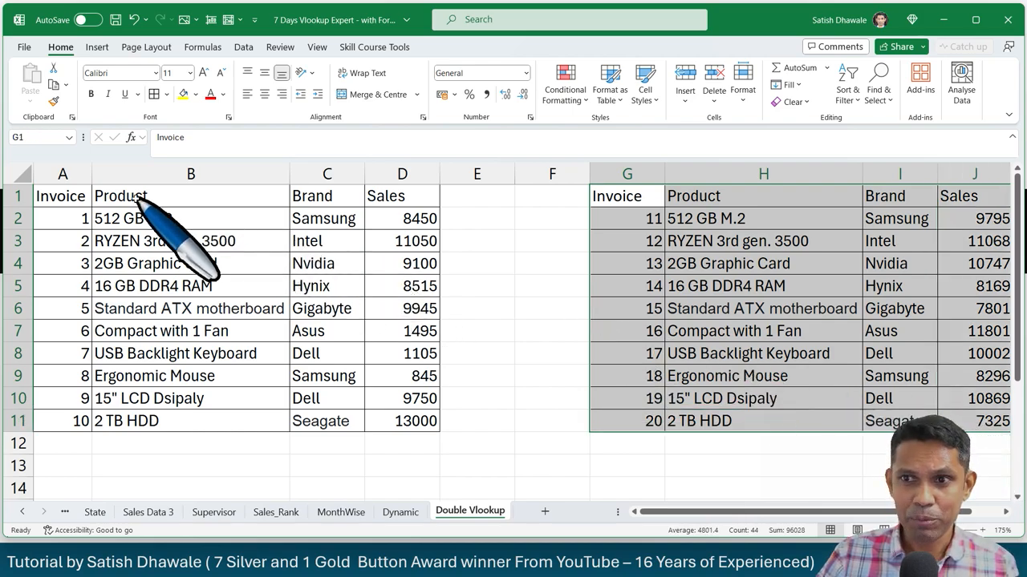
left_click_drag(71, 197, 71, 431)
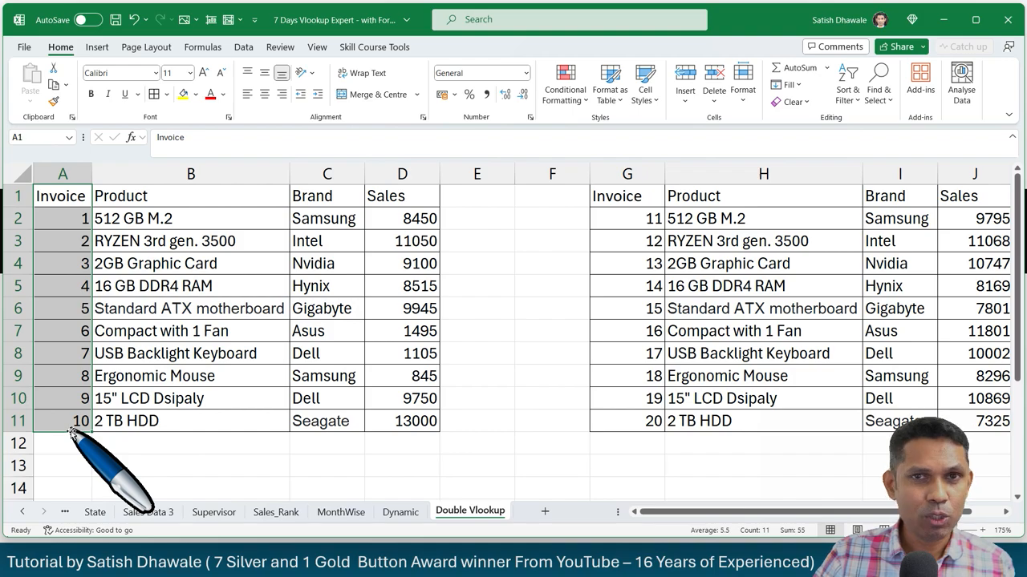
left_click_drag(664, 179, 625, 412)
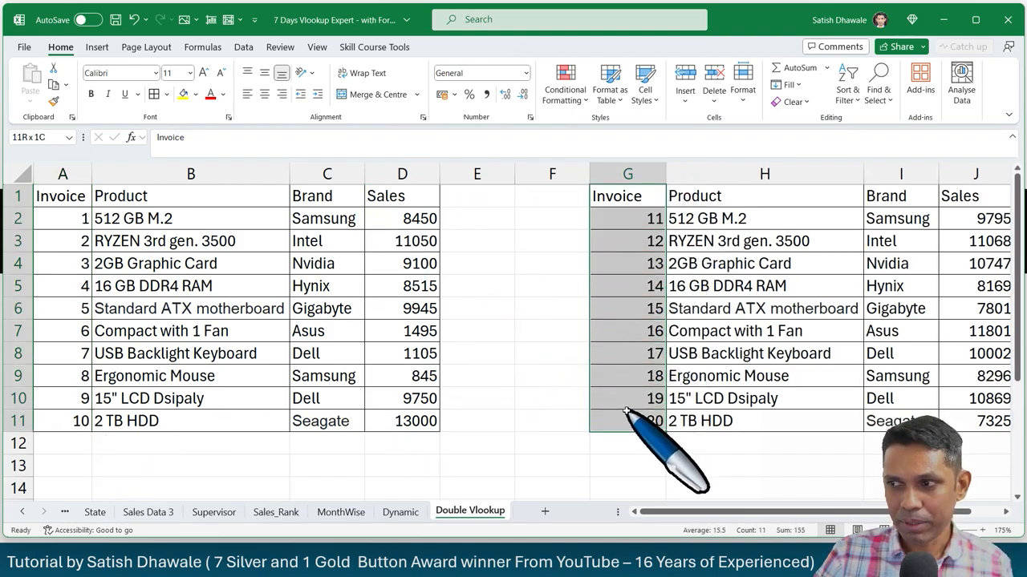
left_click_drag(72, 196, 409, 425)
left_click_drag(609, 199, 722, 355)
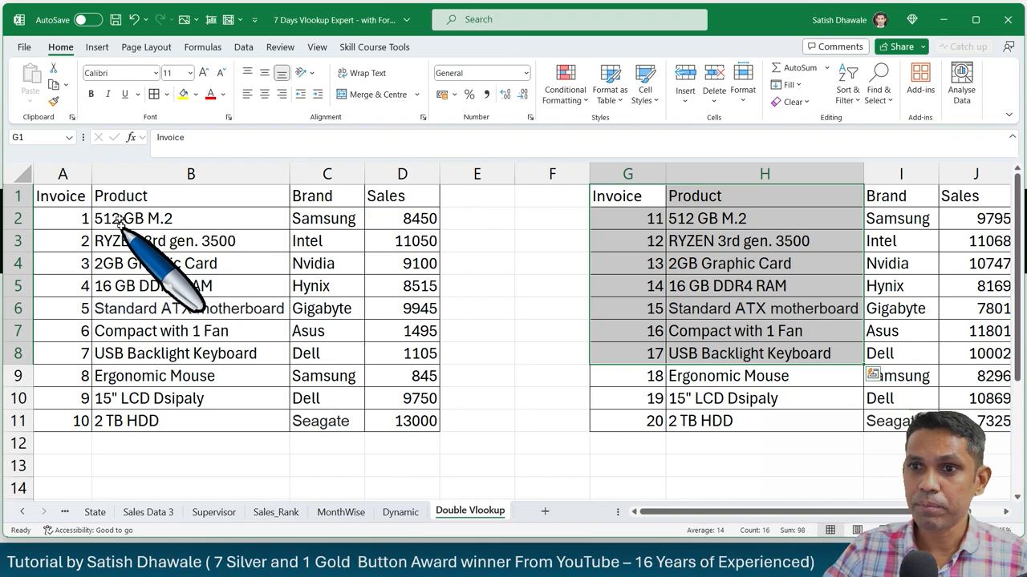
left_click_drag(78, 201, 73, 419)
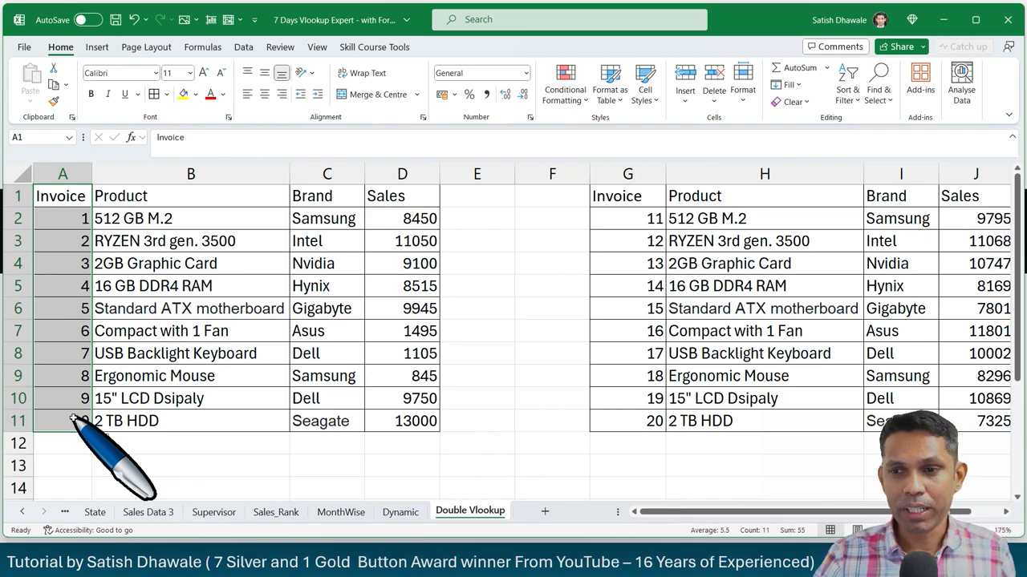
left_click(175, 419)
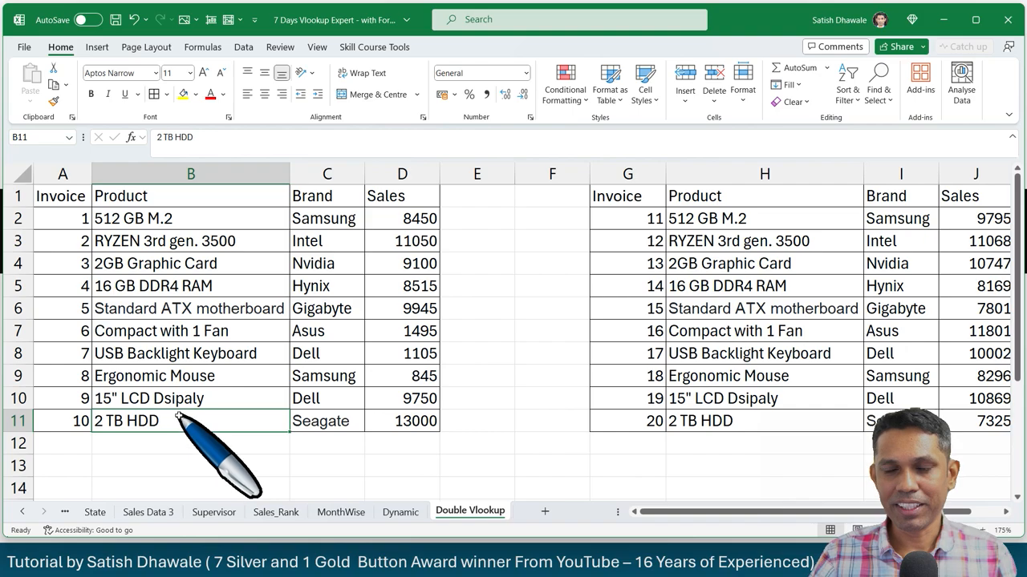
left_click(50, 195)
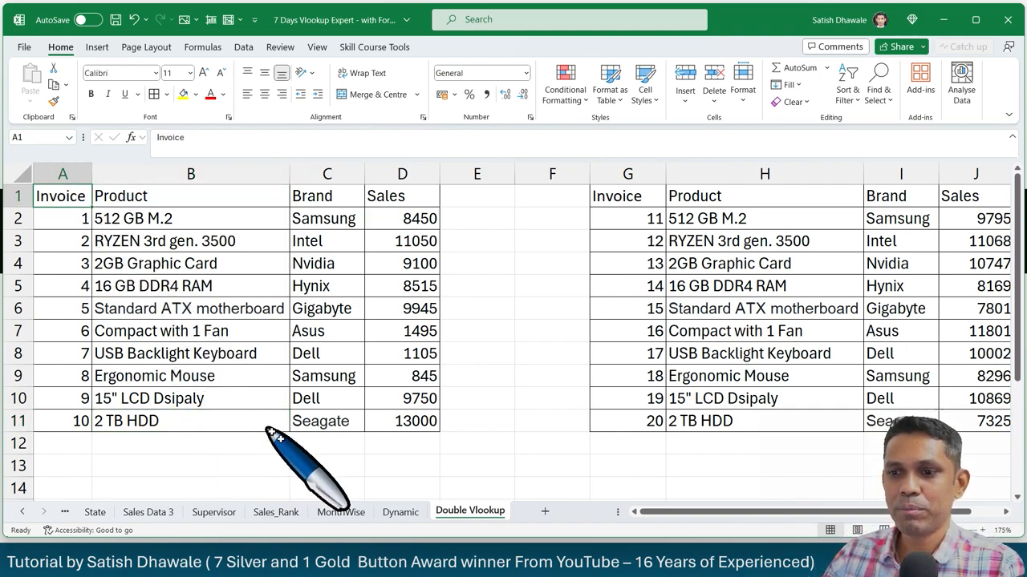
left_click(333, 468)
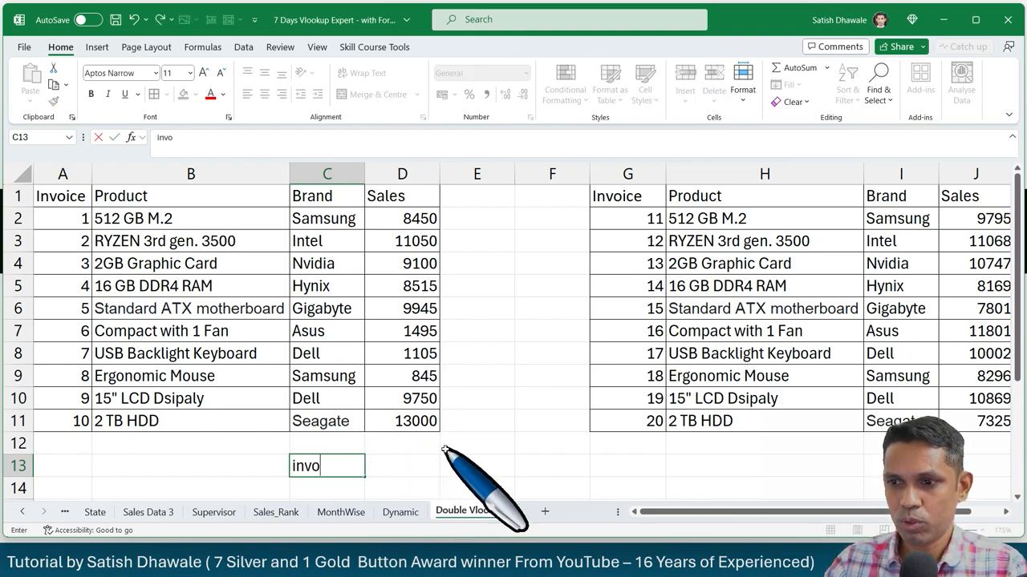
key("Return")
scroll(445, 450, "down", 2)
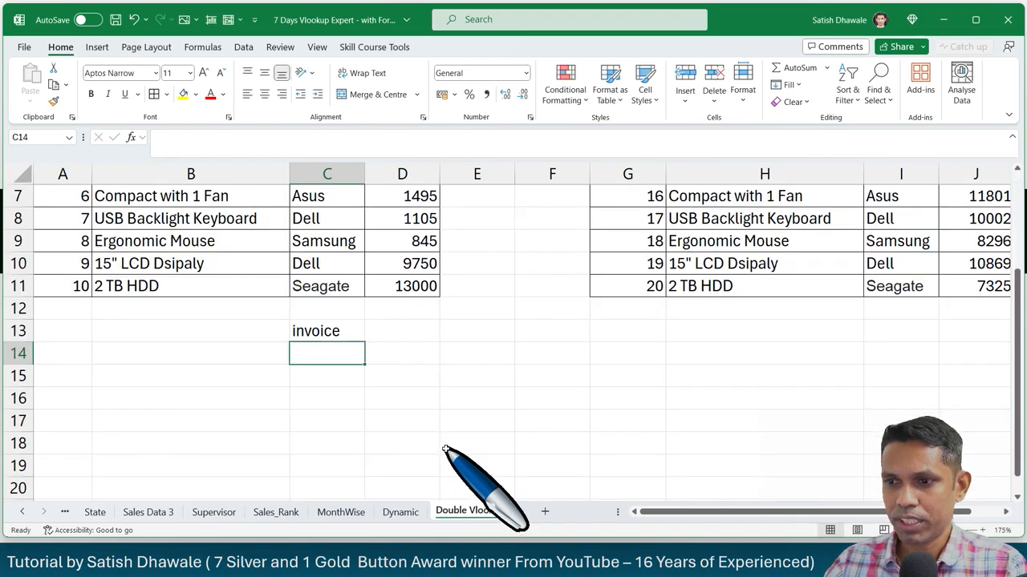
key("ctrl+z")
scroll(412, 401, "up", 2)
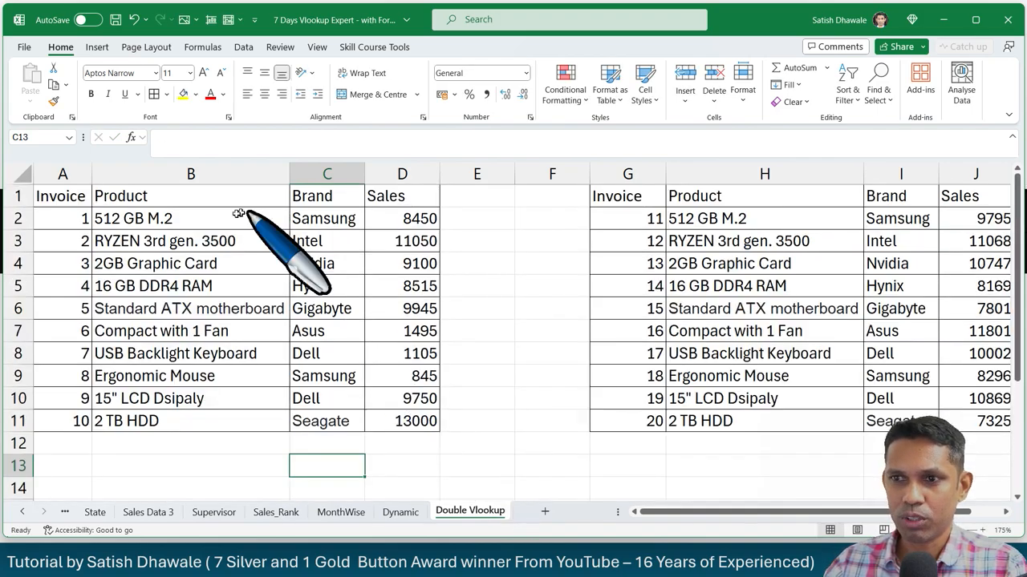
Step: Copy the headers Invoice, Product, Brand and Sales from A1:D1 and paste them transposed at C14
left_click_drag(87, 196, 393, 197)
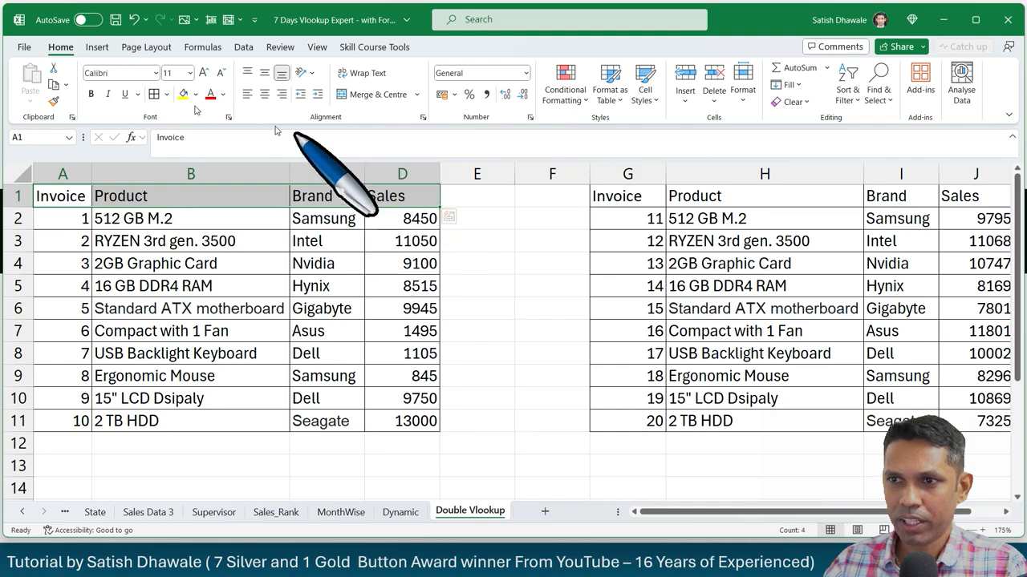
left_click(55, 85)
left_click(341, 469)
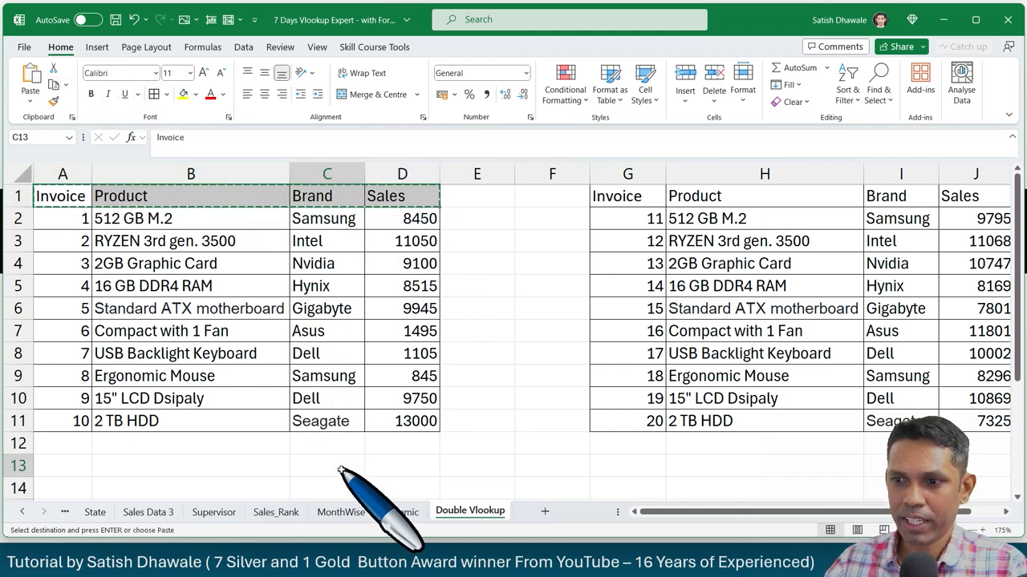
scroll(341, 469, "down", 1)
key("Down")
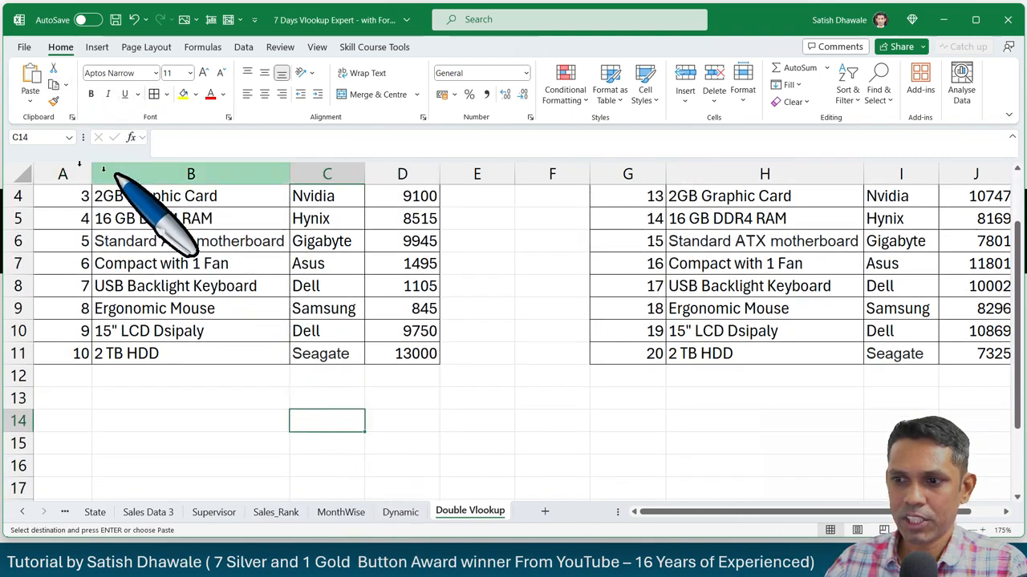
left_click(33, 102)
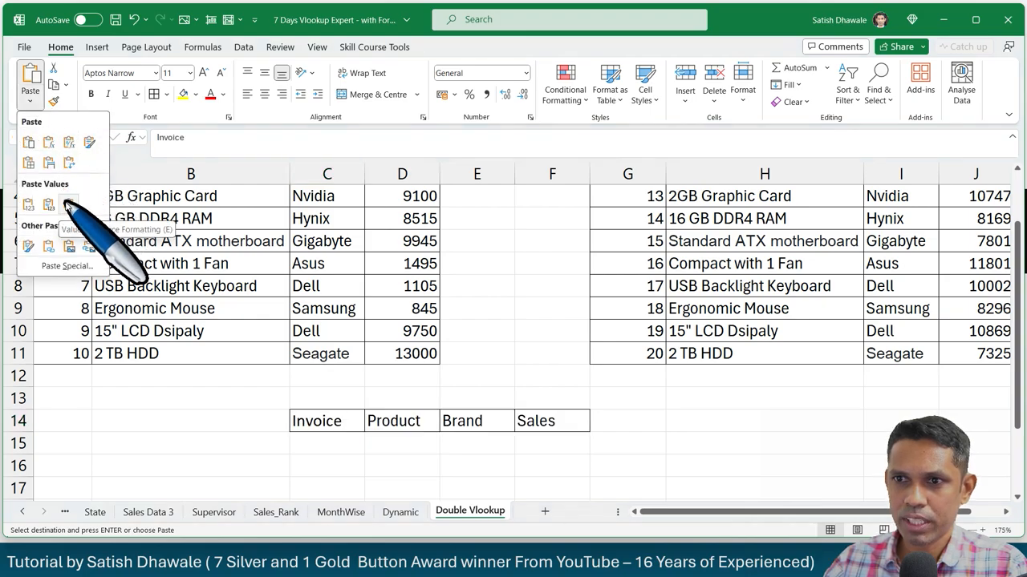
left_click(69, 162)
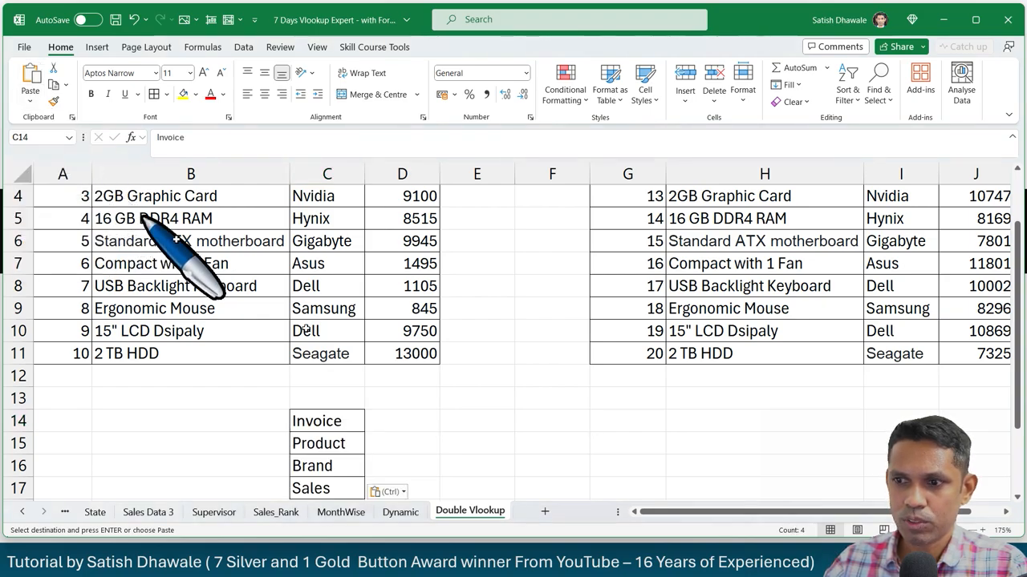
Step: Try 1 and then 19 as the invoice number in D14
left_click(401, 421)
type("1")
key("Return")
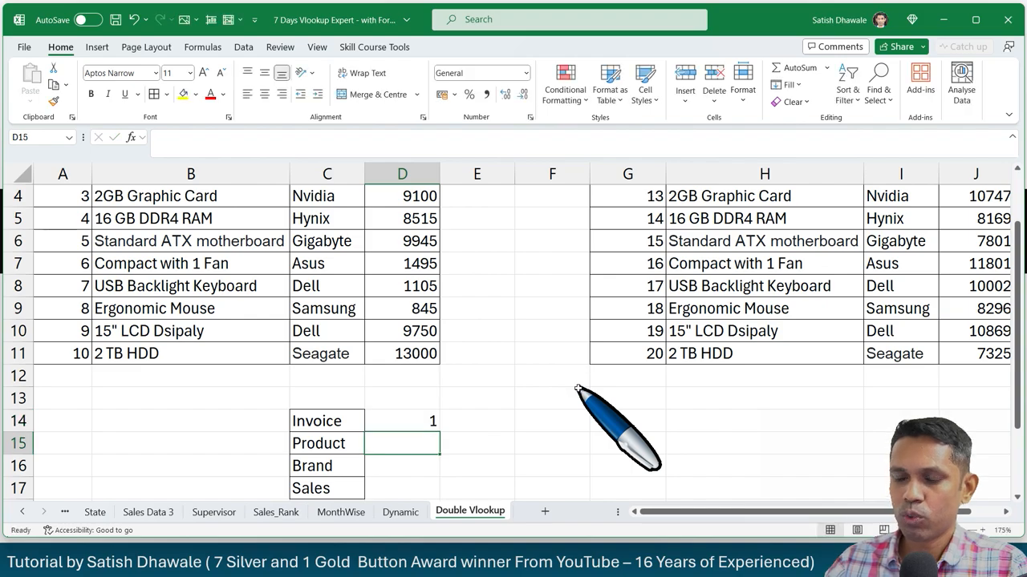
left_click(426, 420)
type("19")
key("Return")
scroll(217, 378, "up", 1)
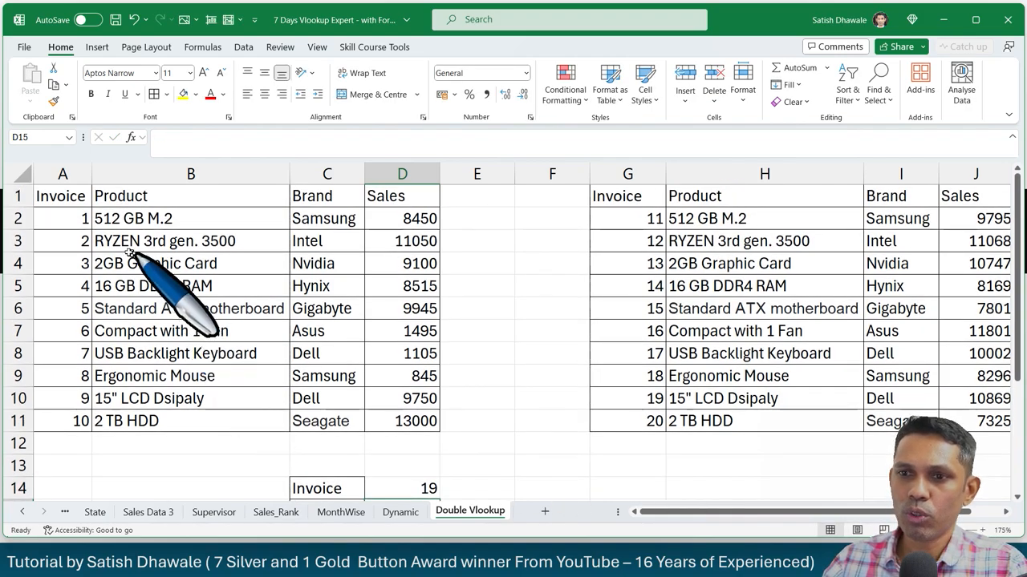
Step: Examine the data rows of both invoice tables against the invoice number in D14
left_click_drag(80, 219, 393, 423)
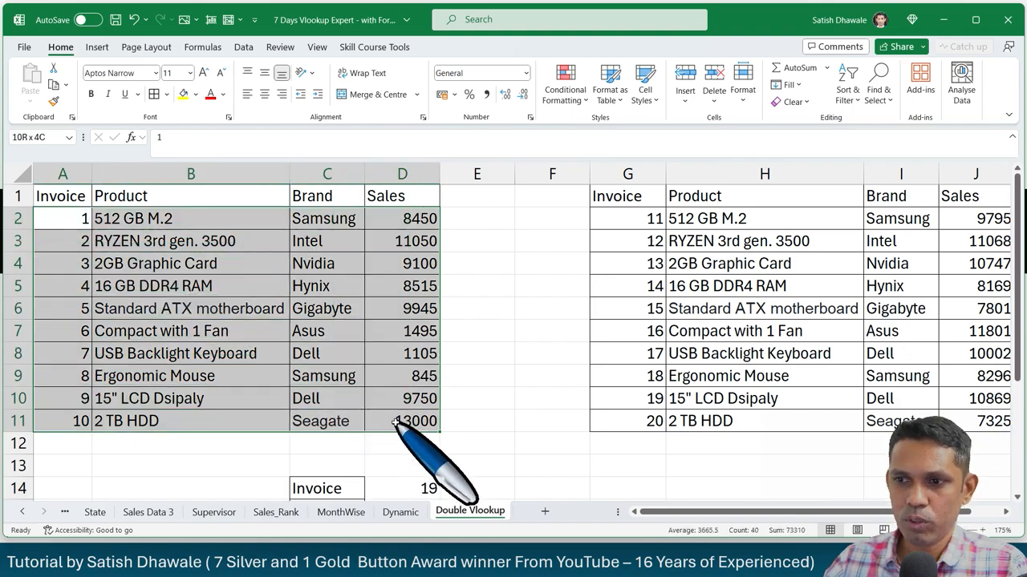
left_click_drag(649, 217, 742, 424)
scroll(642, 424, "down", 1)
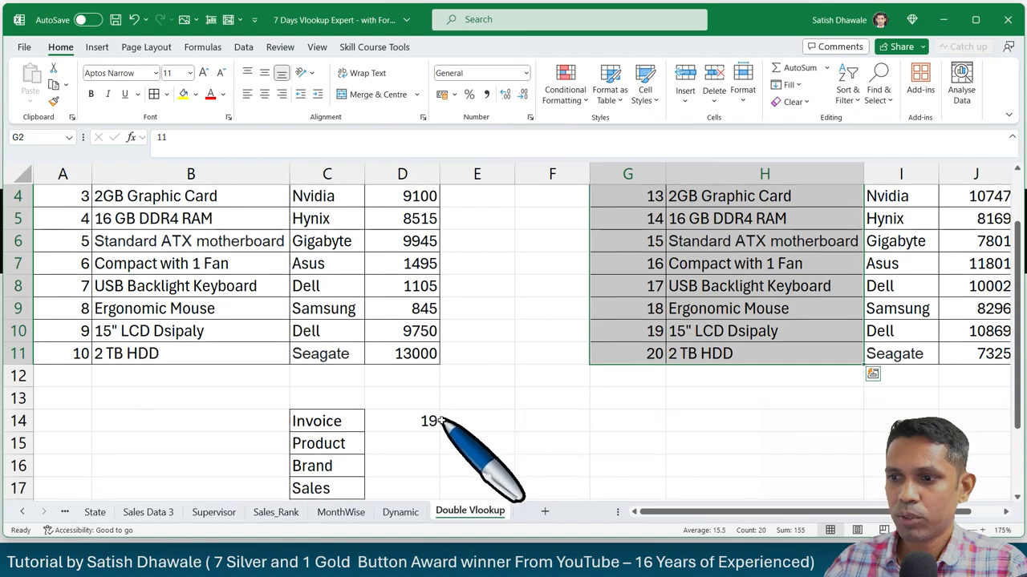
left_click(425, 421)
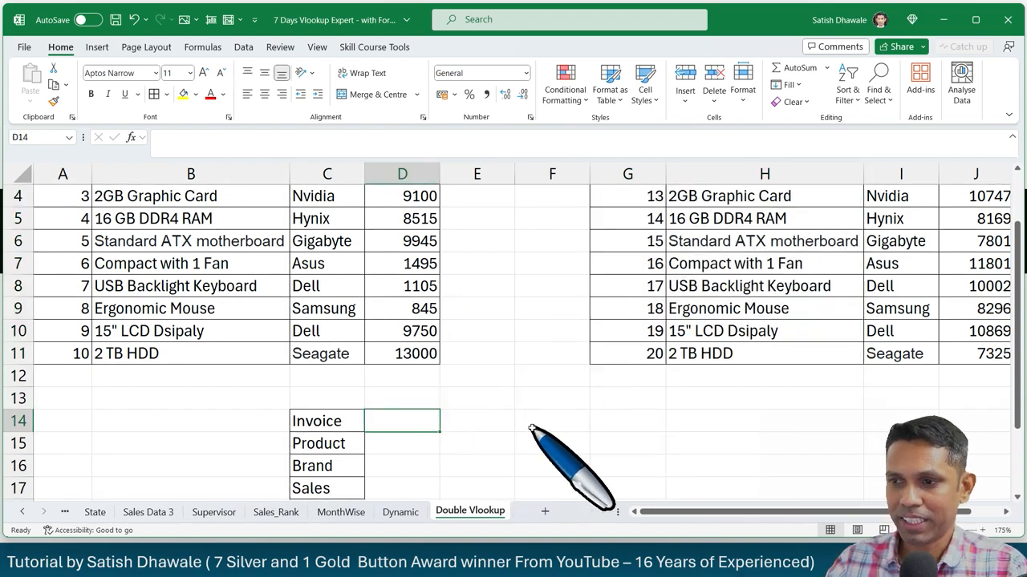
type("=vlo")
key("Tab")
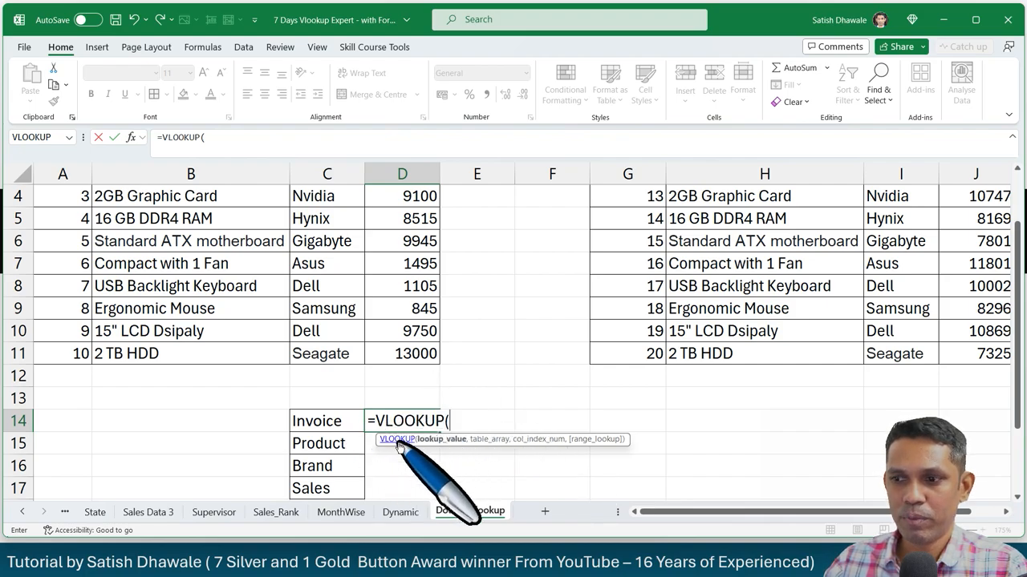
key("Escape")
Step: Enter 1 as the invoice number in D14
type("1")
key("Return")
type("=vlo")
key("Tab")
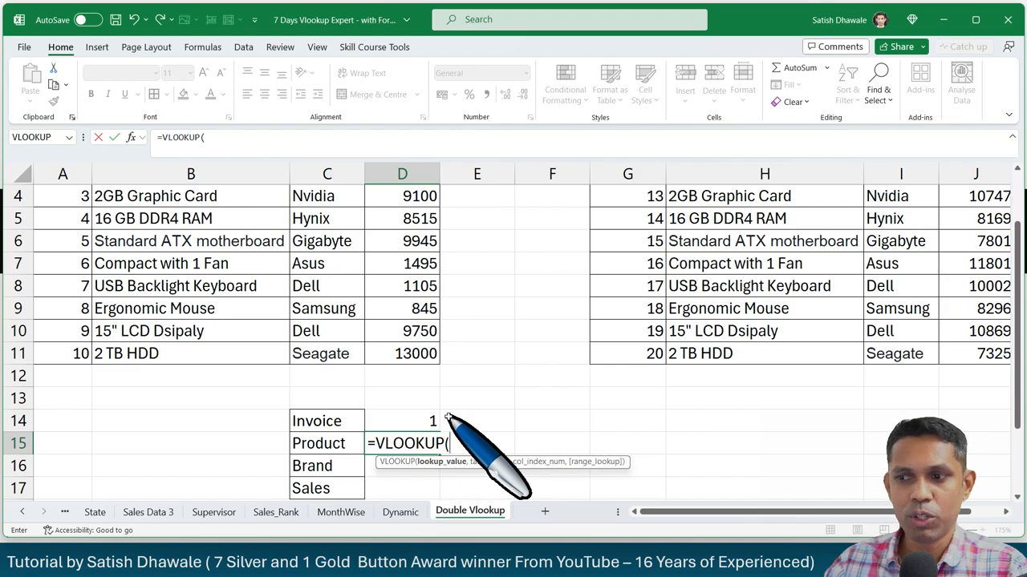
left_click(405, 423)
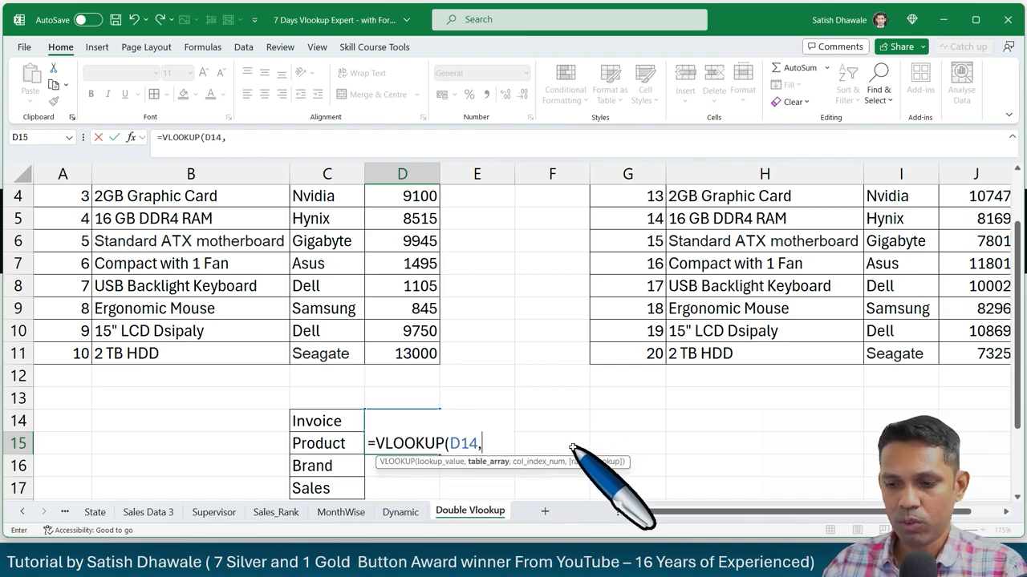
type(",")
scroll(112, 152, "up", 1)
left_click_drag(72, 196, 385, 419)
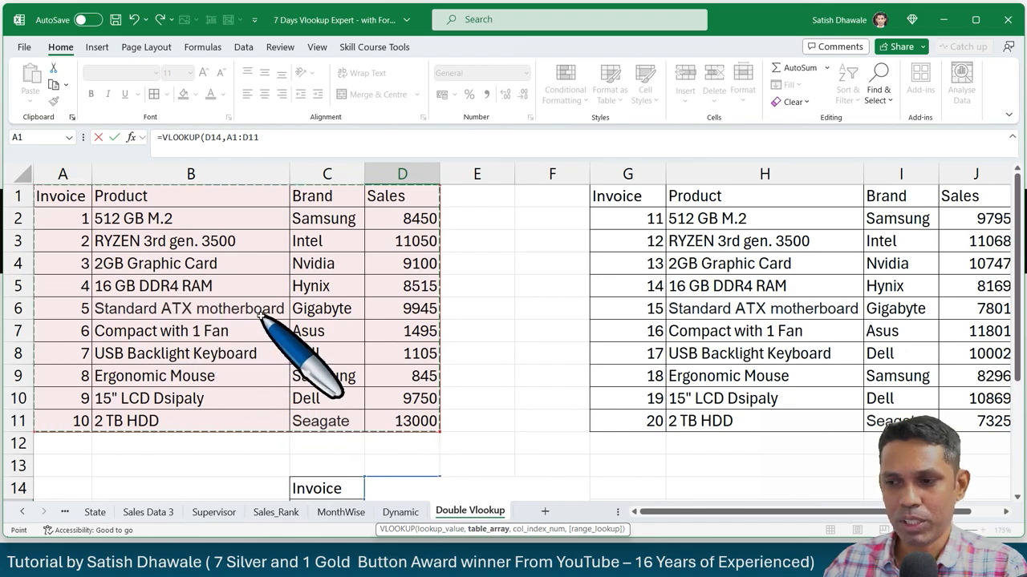
key("Escape")
Step: Name the range A1:D11 Table1 and the range G1:J11 Table2
scroll(113, 219, "up", 1)
left_click_drag(66, 198, 436, 420)
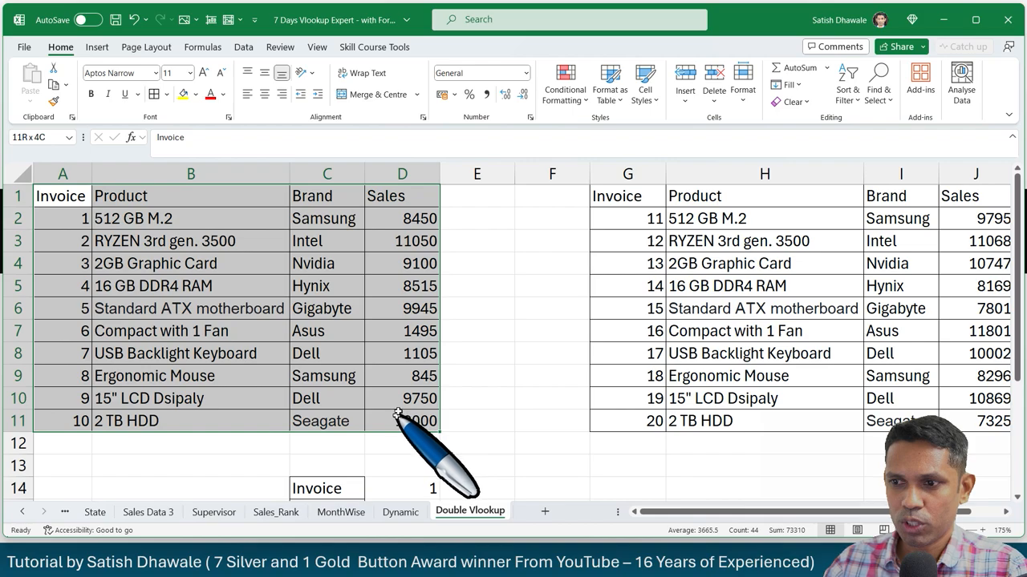
left_click(27, 137)
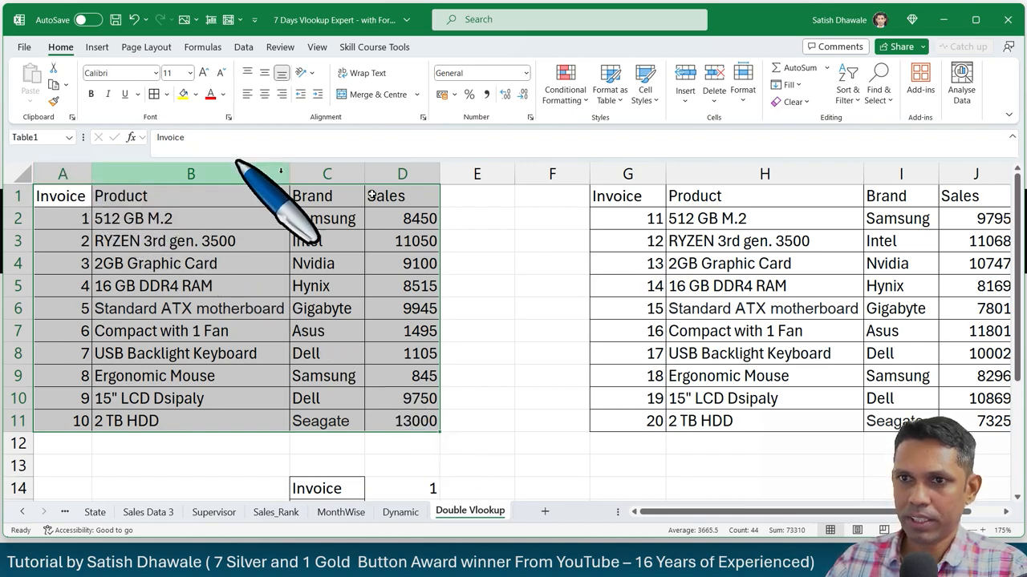
left_click_drag(626, 199, 725, 425)
left_click(32, 138)
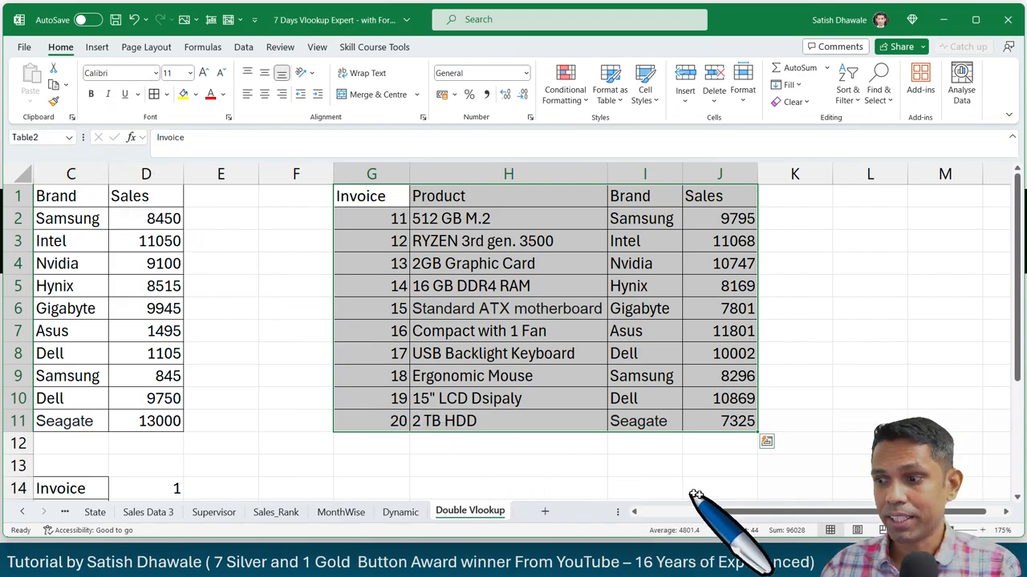
Step: Start a VLOOKUP formula in D15 with D14 as the lookup value and Table1 as the table array
left_click_drag(730, 512, 630, 511)
scroll(442, 458, "down", 1)
scroll(443, 458, "down", 1)
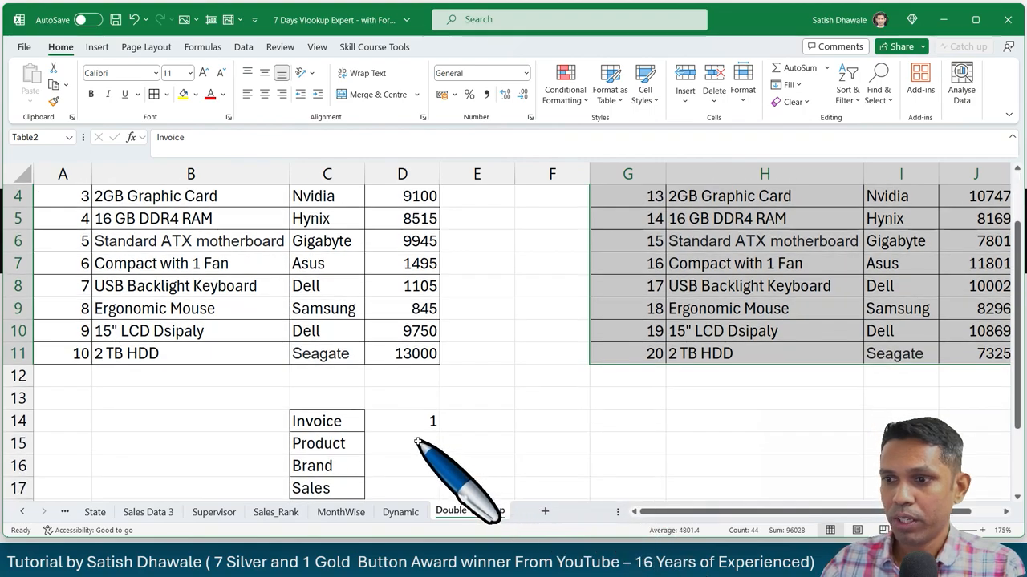
left_click(432, 425)
left_click(416, 442)
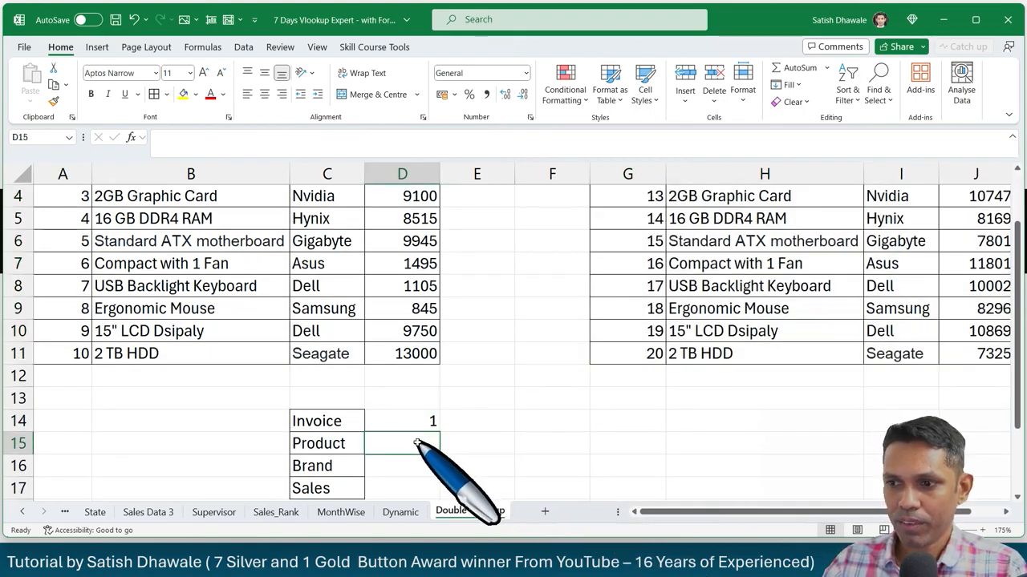
type("=VLOOKUP(")
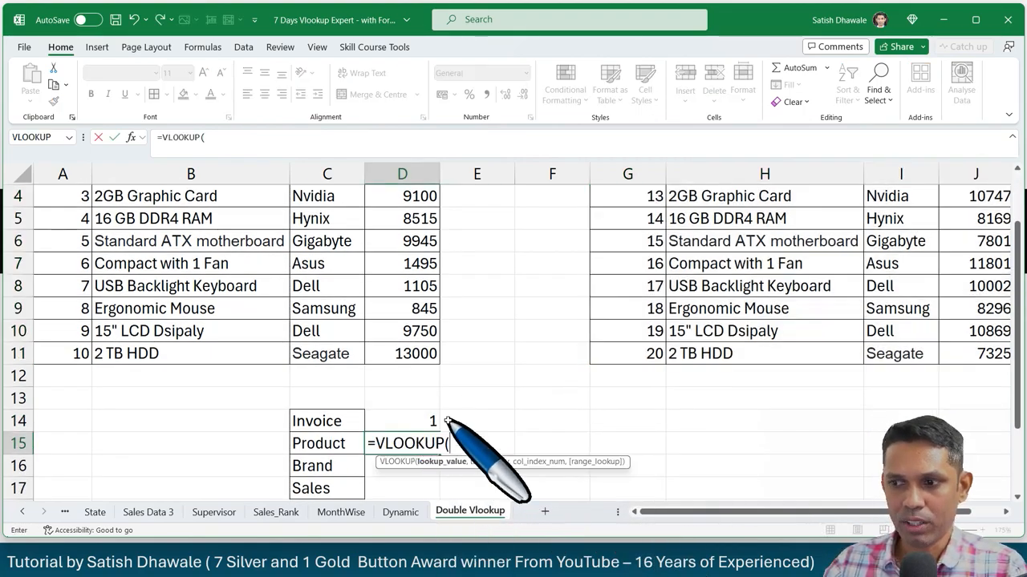
left_click(432, 420)
type(",")
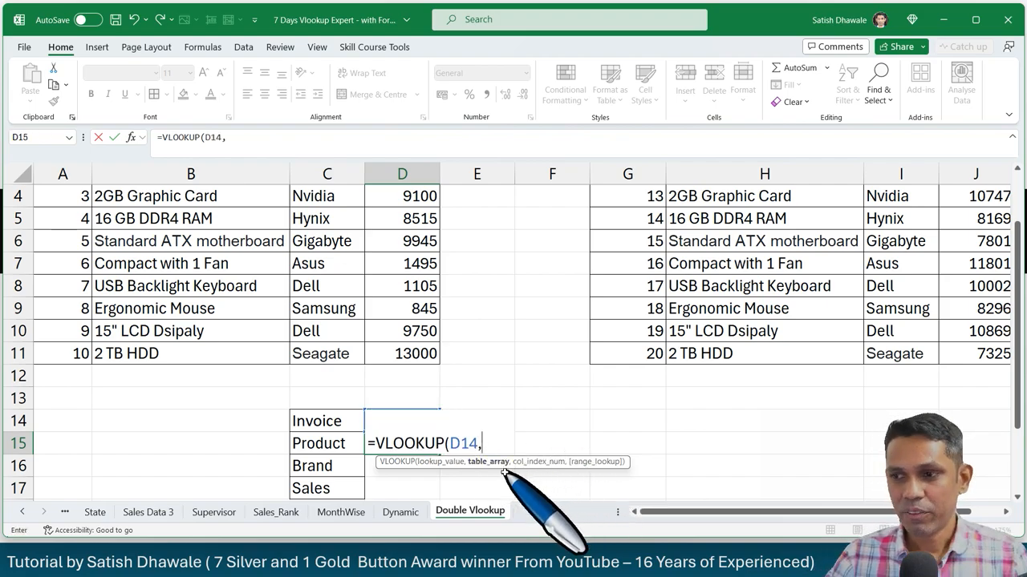
type("tab")
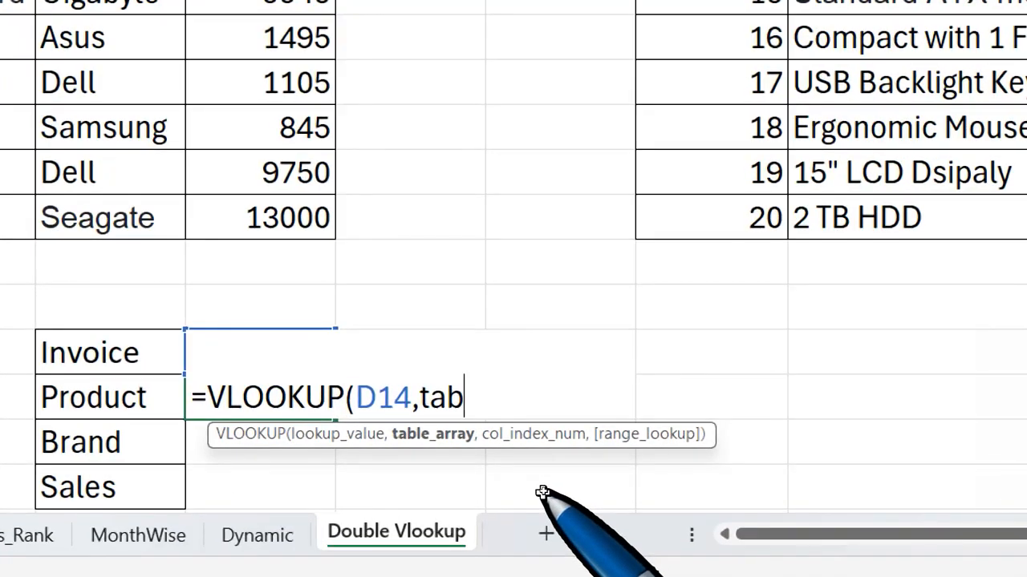
type("l")
key("Tab")
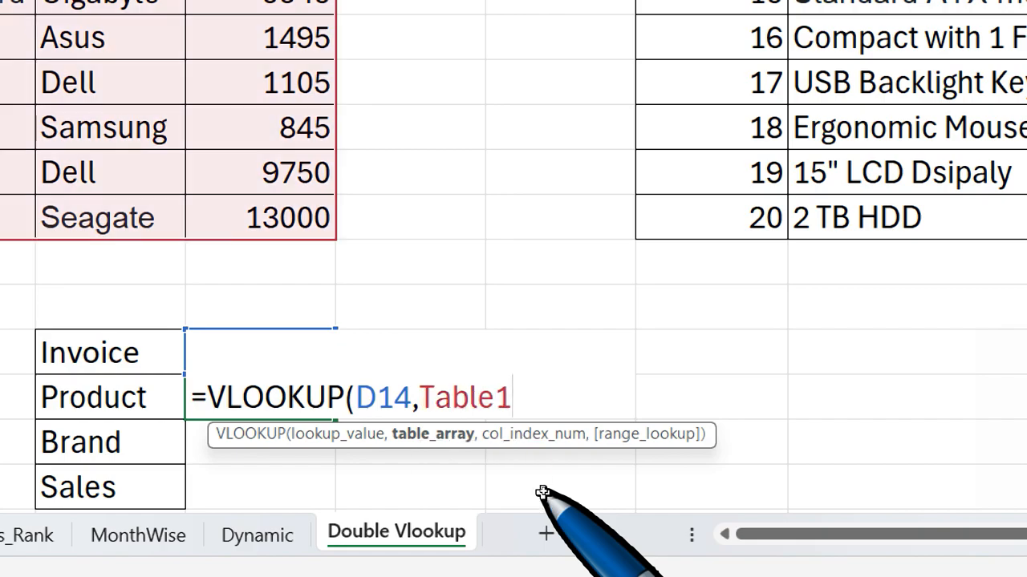
type(",")
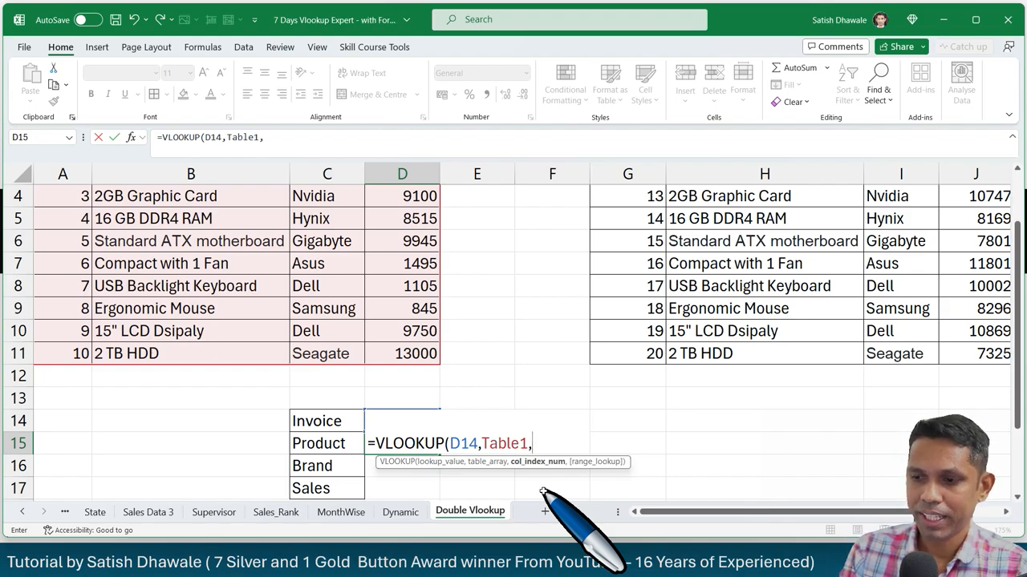
Step: Complete the D15 formula with ROW()-13 as the column index and 0 for an exact match
type("row(")
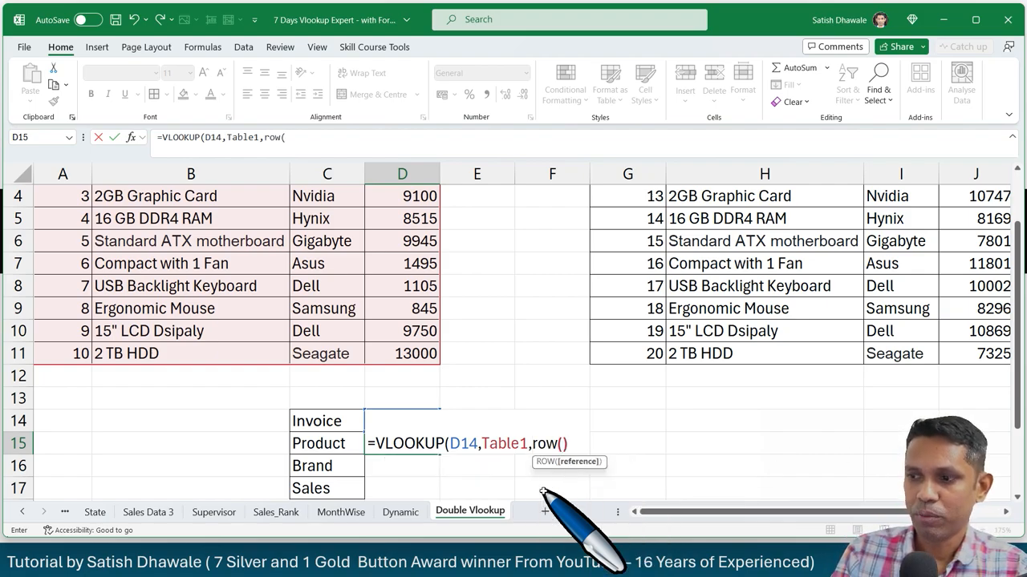
type(")-13")
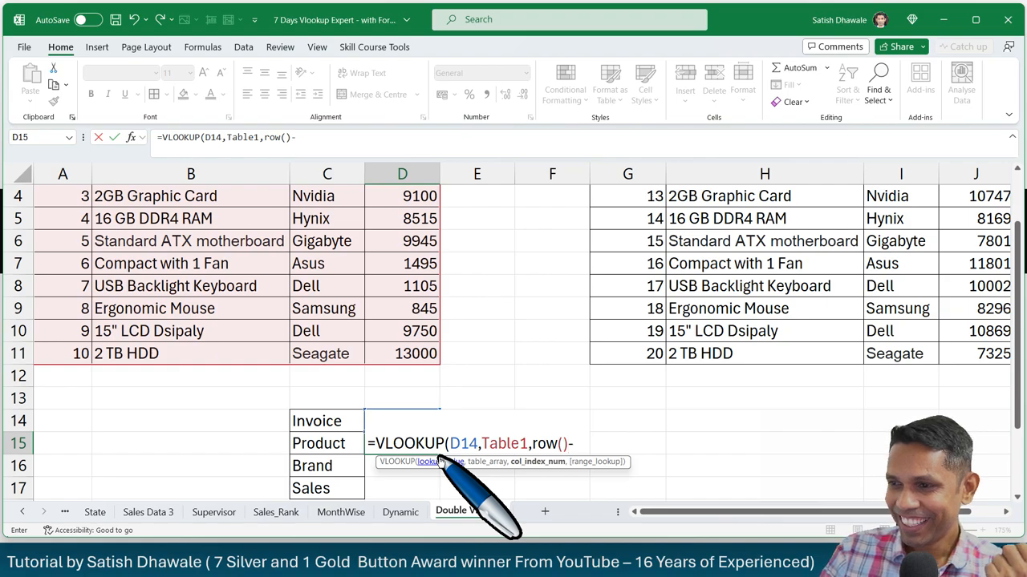
left_click(532, 444)
left_click_drag(531, 445, 590, 448)
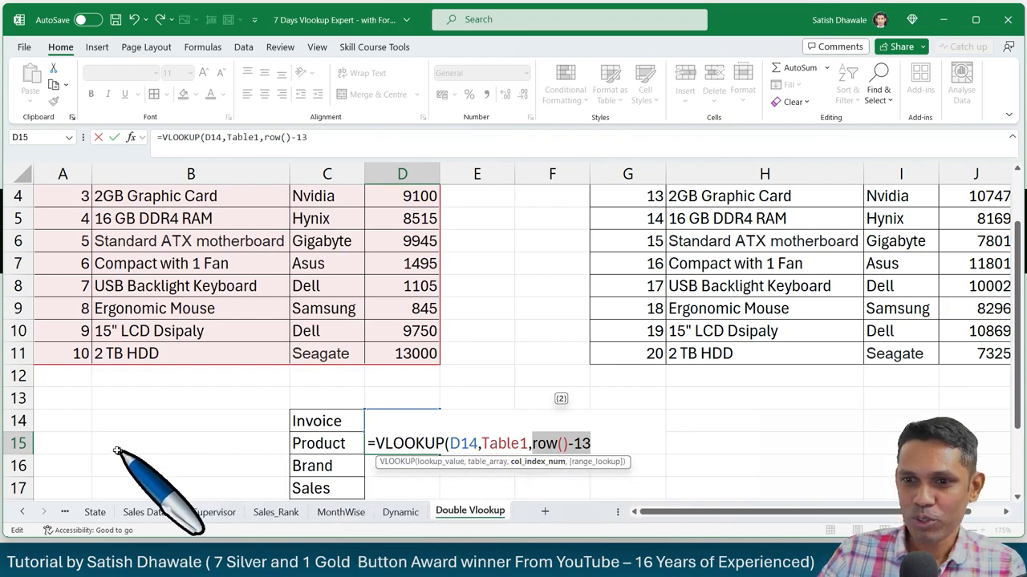
left_click(595, 447)
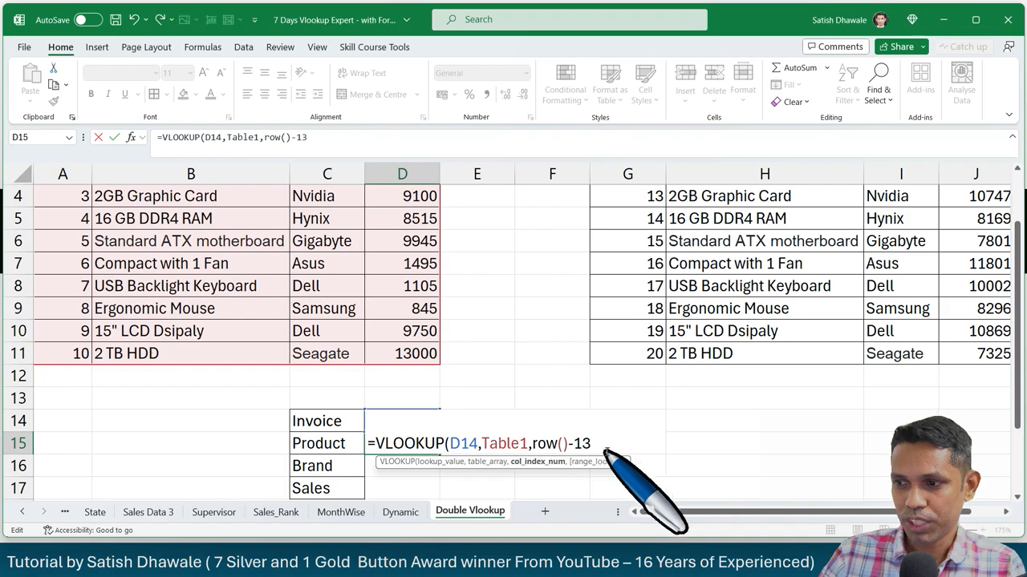
type(",0")
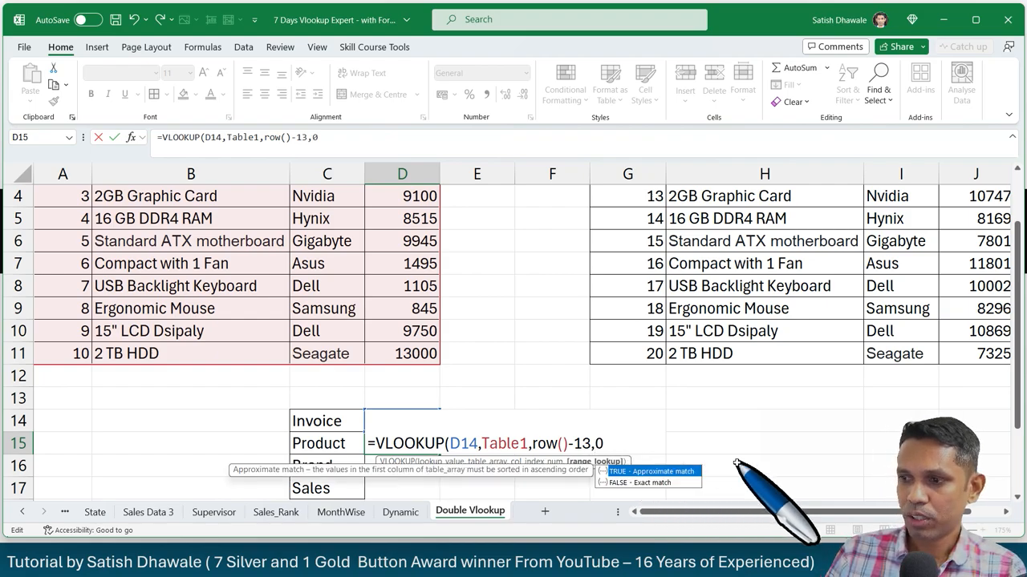
key("Return")
key("Return")
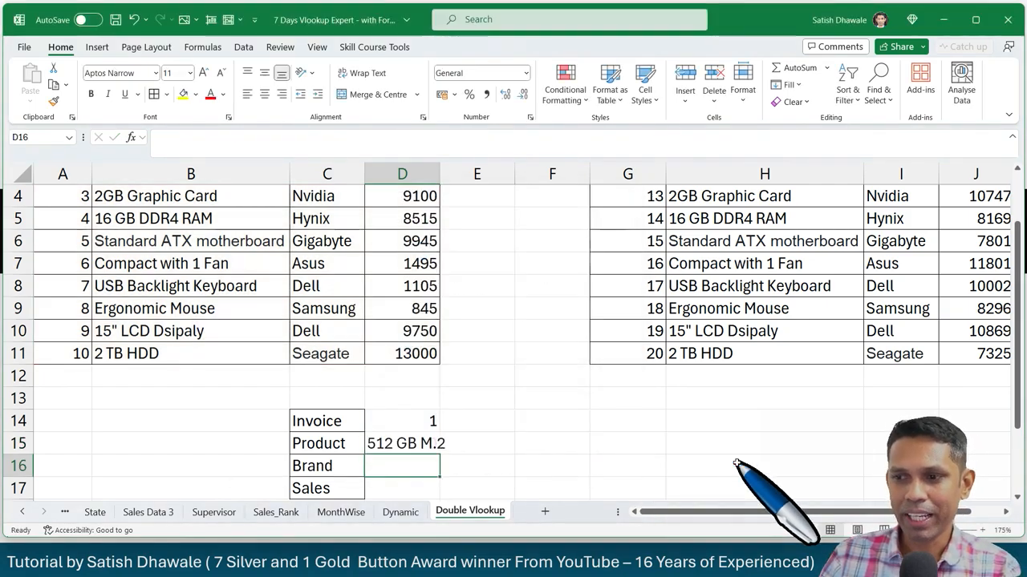
Step: Widen column D slightly and fill the D15 formula down through D17
left_click_drag(433, 178, 460, 177)
scroll(449, 385, "down", 1)
left_click(449, 375)
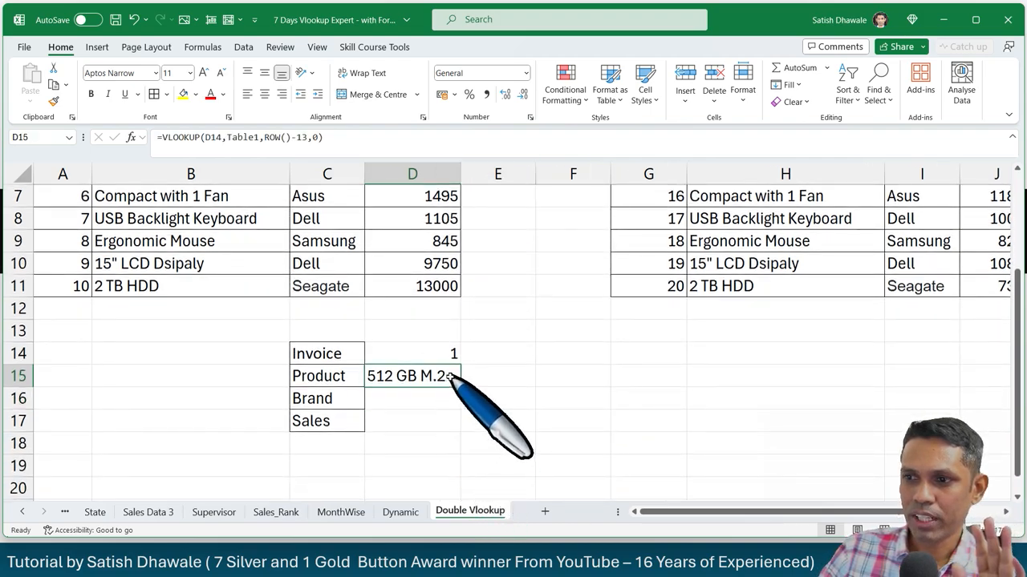
double_click(461, 386)
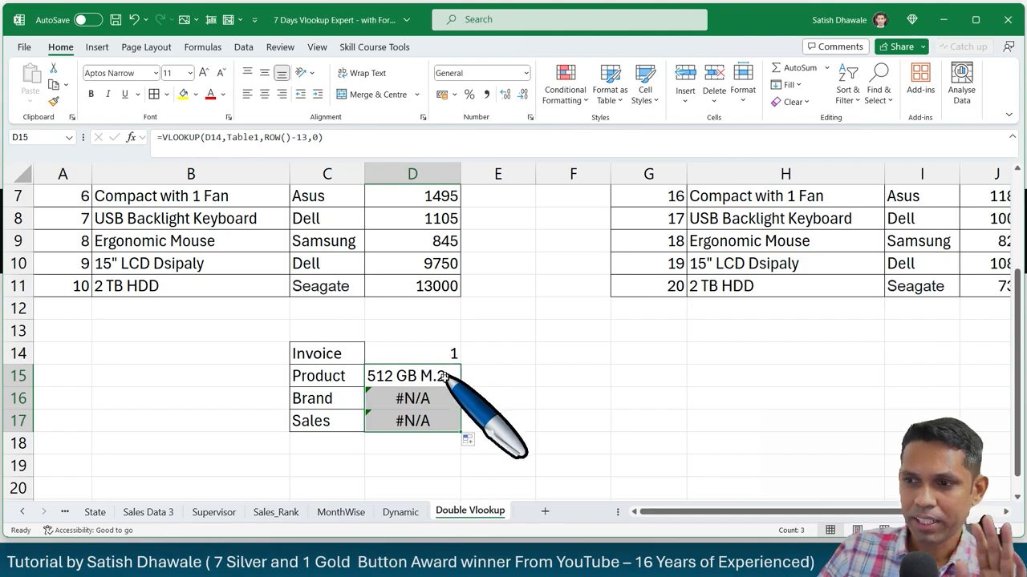
Step: Make the lookup reference in D15 absolute as $D$14 and refill the formula down to D17
double_click(456, 373)
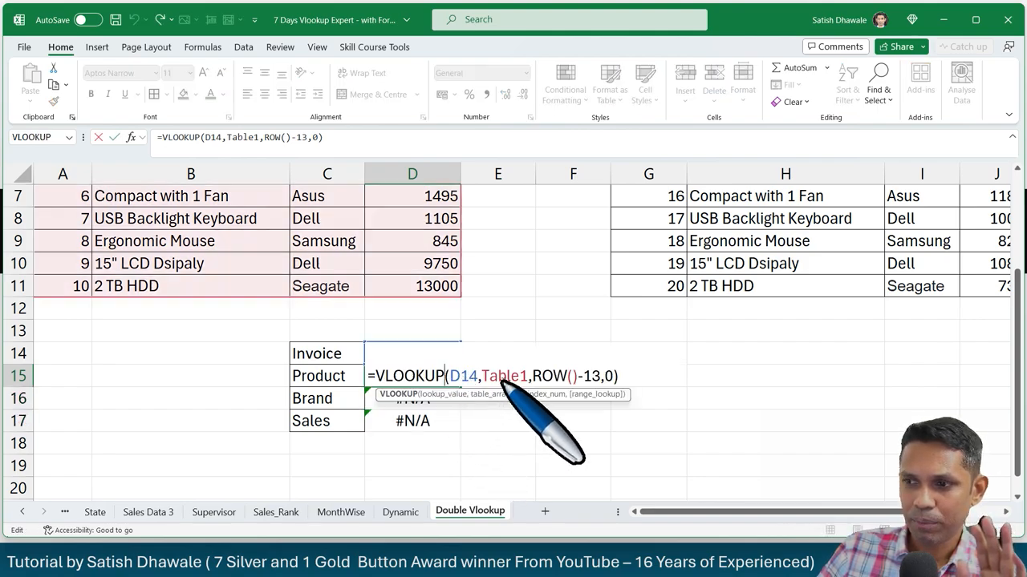
double_click(459, 377)
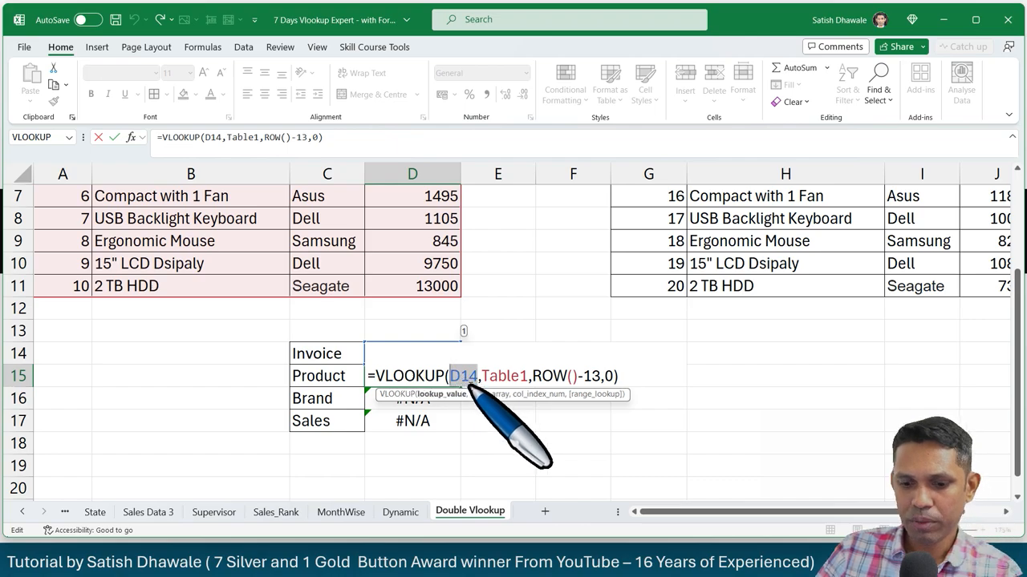
key("F4")
key("Return")
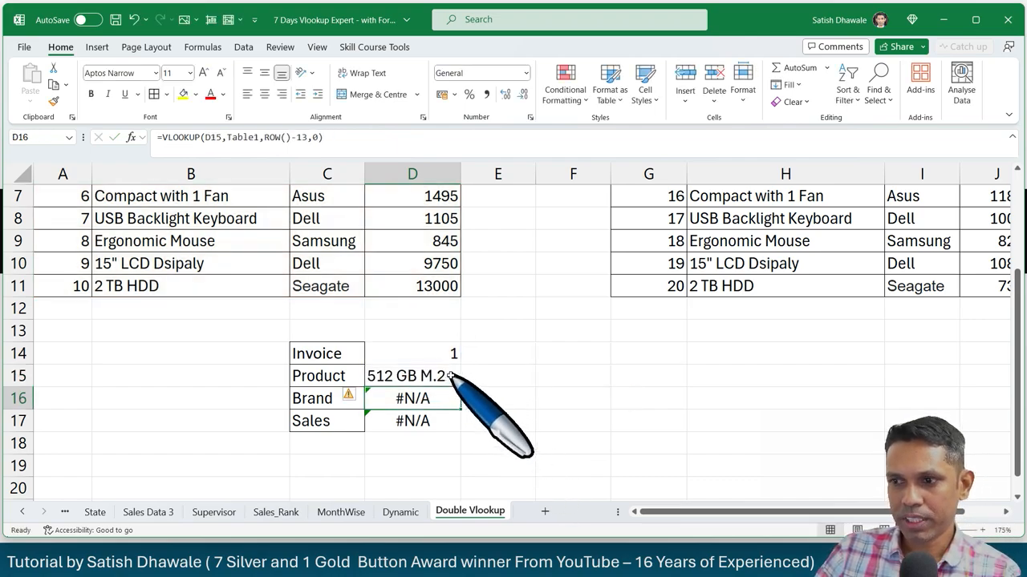
left_click(451, 377)
left_click_drag(460, 388, 461, 433)
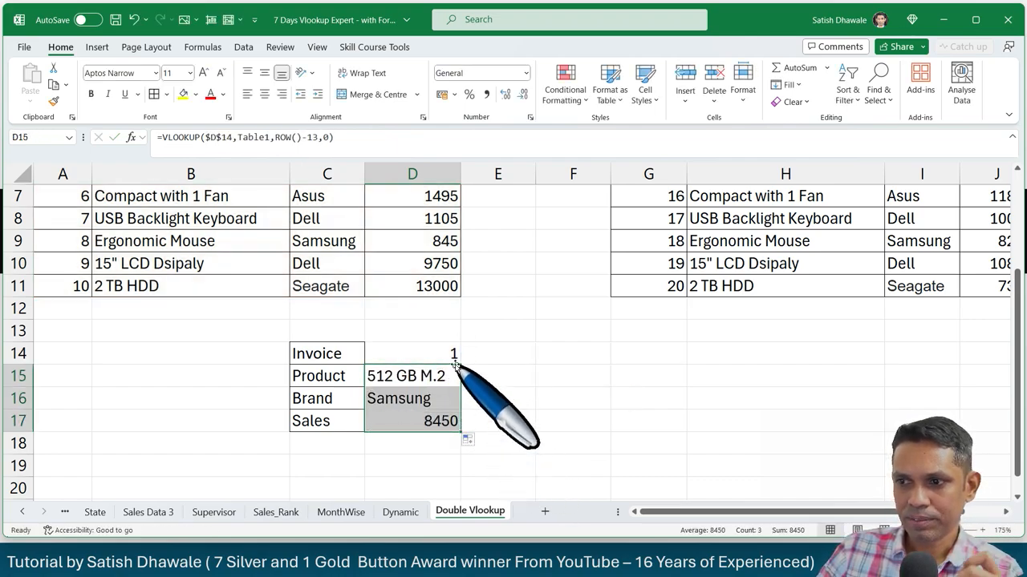
Step: Test the lookup with 2, 9 and 10 as the invoice number in D14
left_click(452, 352)
type("2")
key("Return")
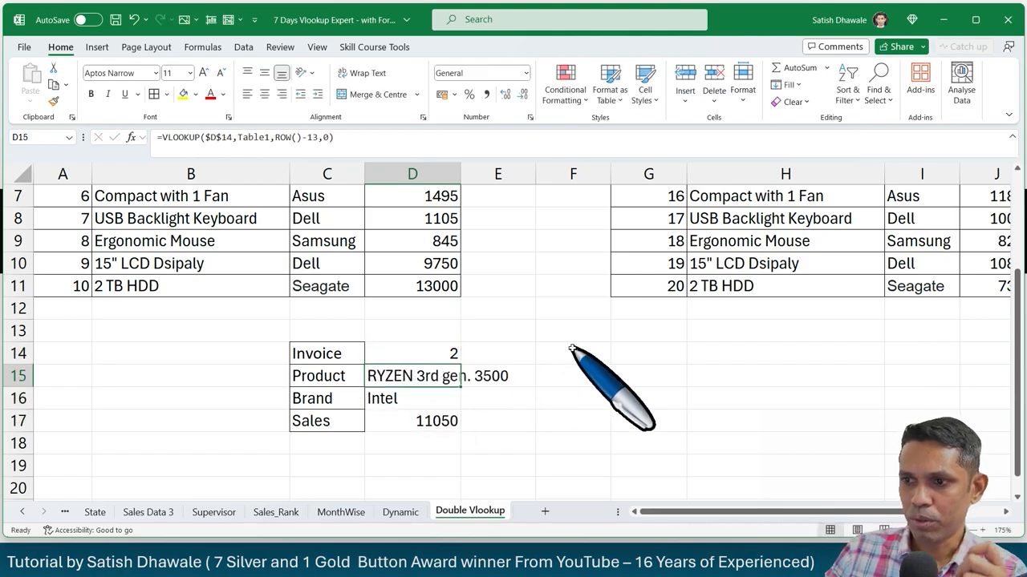
key("Up")
type("9")
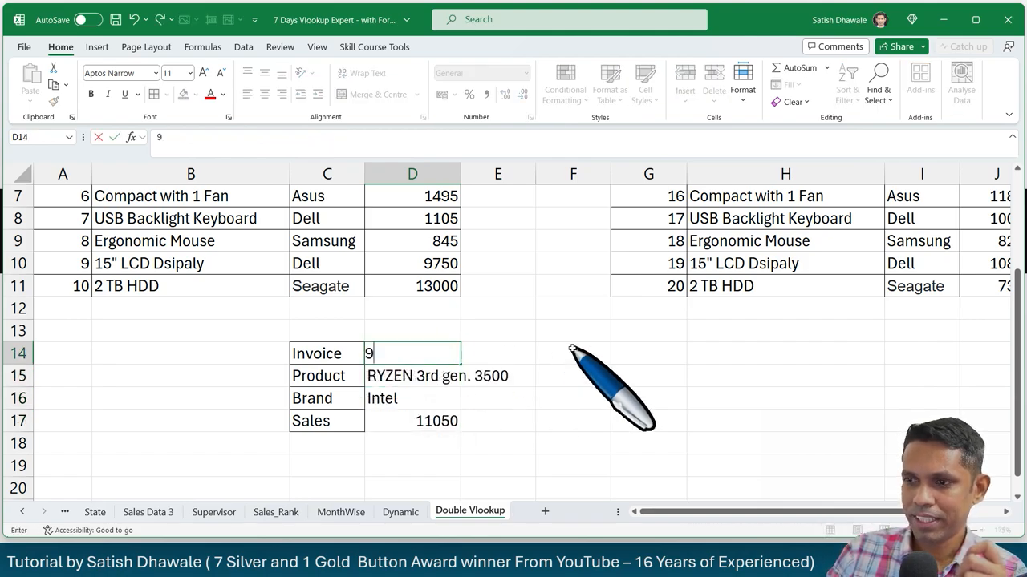
key("Return")
key("Up")
type("10")
key("Return")
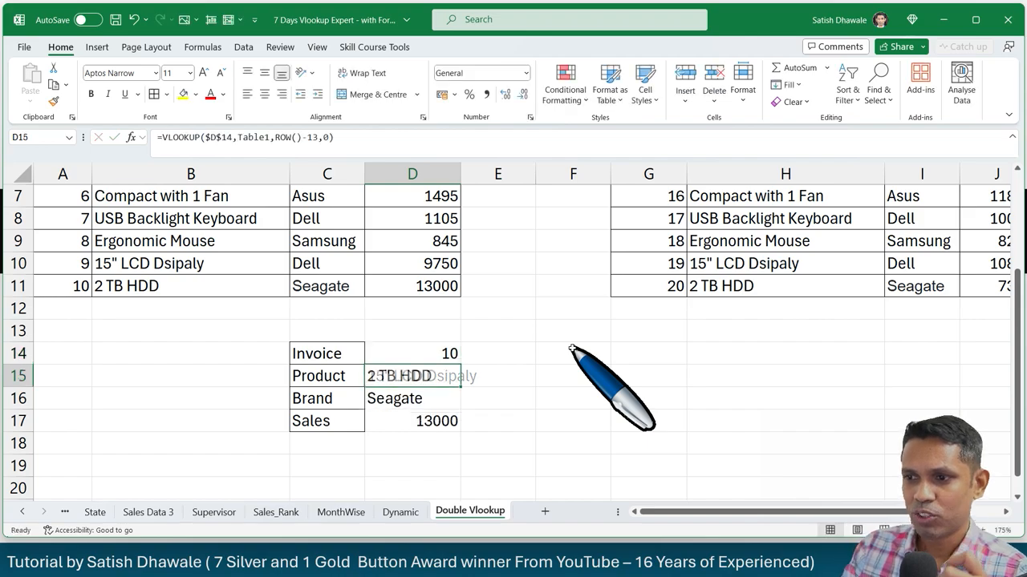
Step: Enter 11 as the invoice number in D14 and locate that invoice in the second table
key("Up")
type("1")
key("Return")
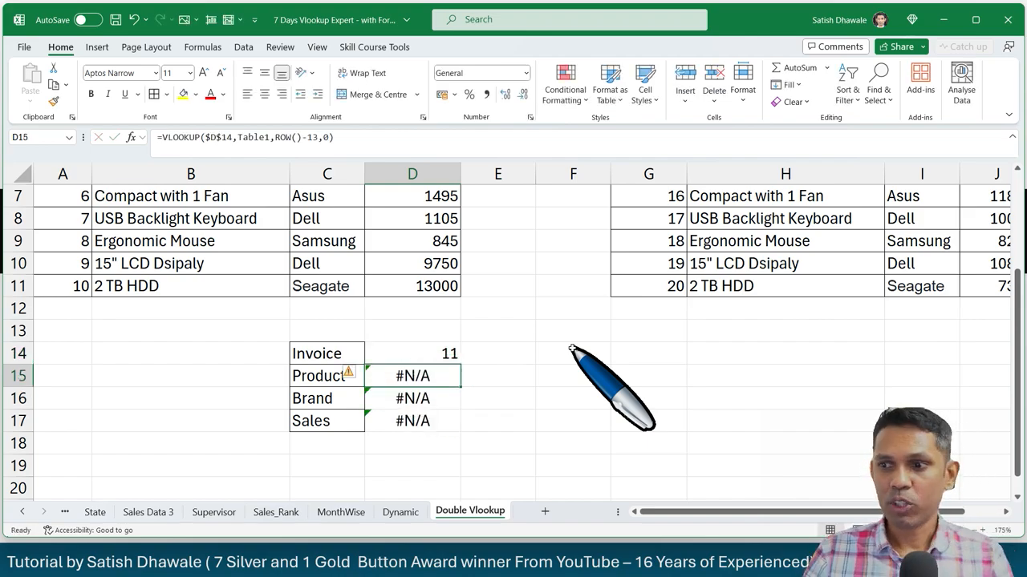
scroll(571, 349, "up", 2)
left_click(682, 219)
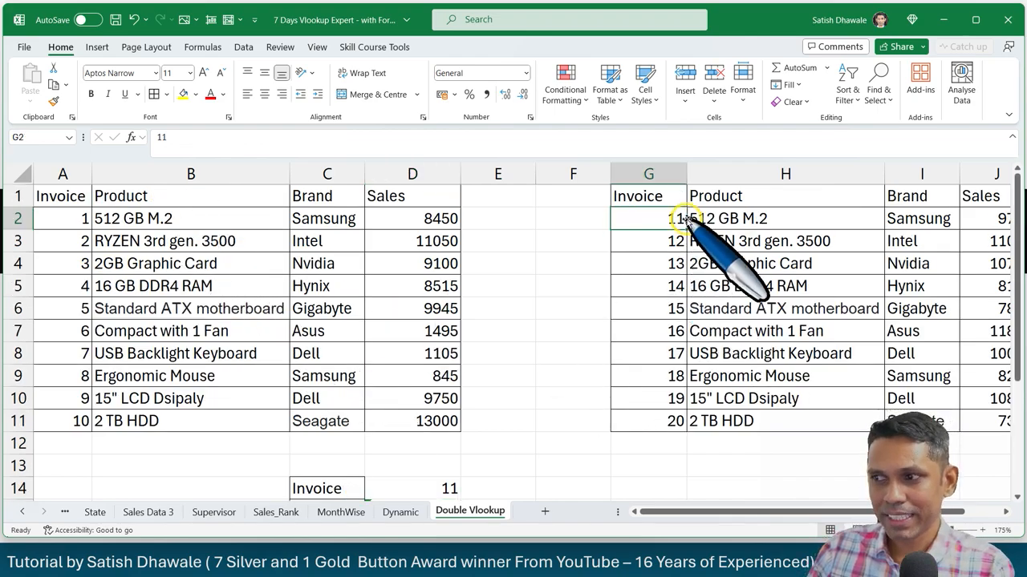
scroll(665, 276, "down", 3)
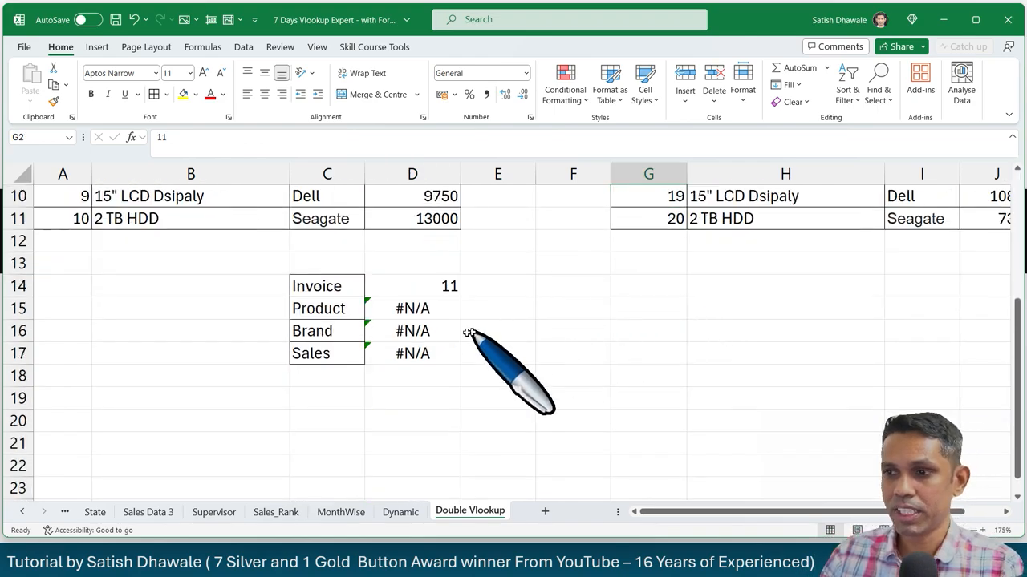
Step: Insert IFERROR before the existing VLOOKUP in the D15 formula so the lookup becomes its value argument
left_click(409, 287)
left_click(410, 307)
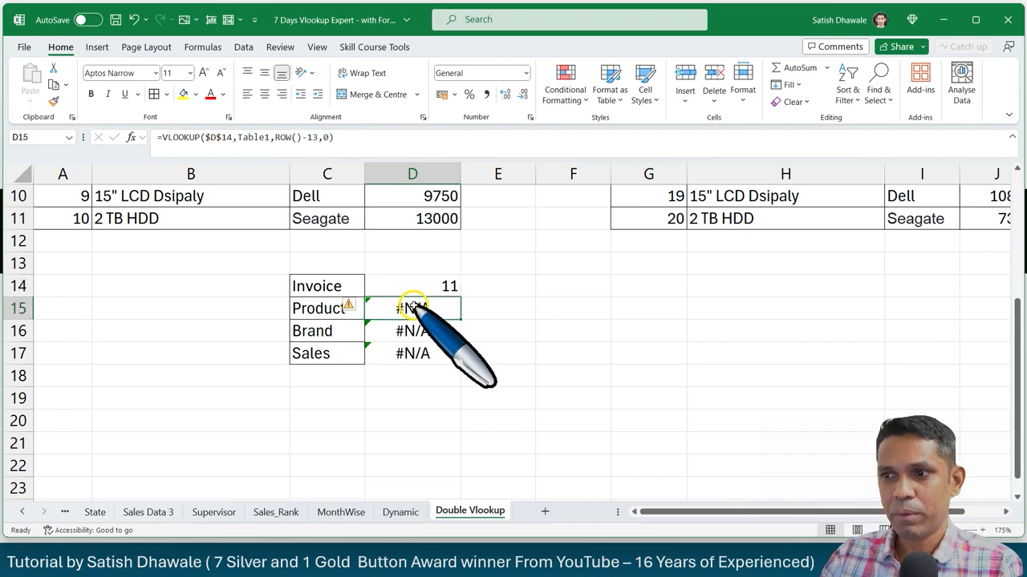
double_click(413, 305)
left_click(375, 309)
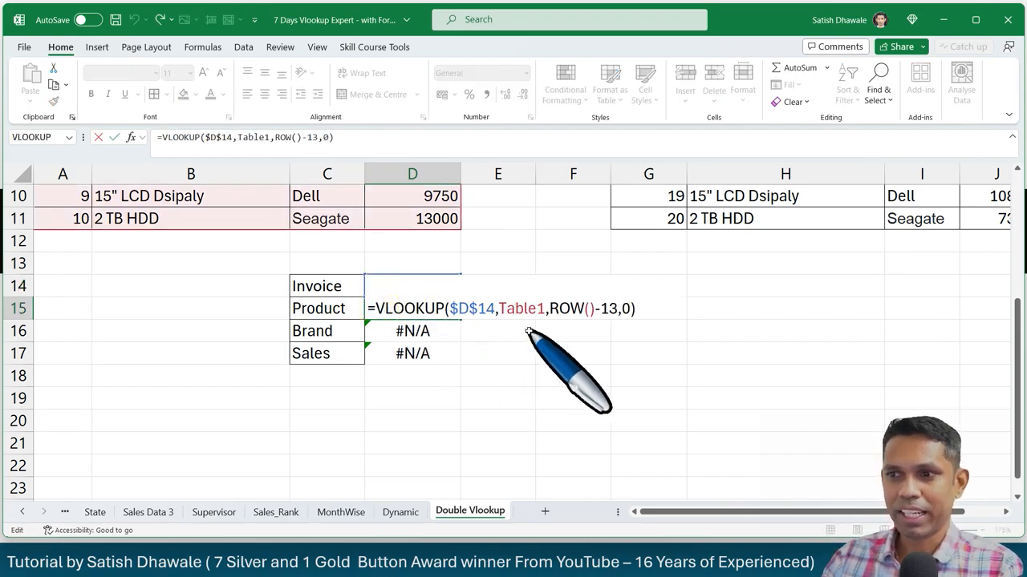
type("IF")
key("Down")
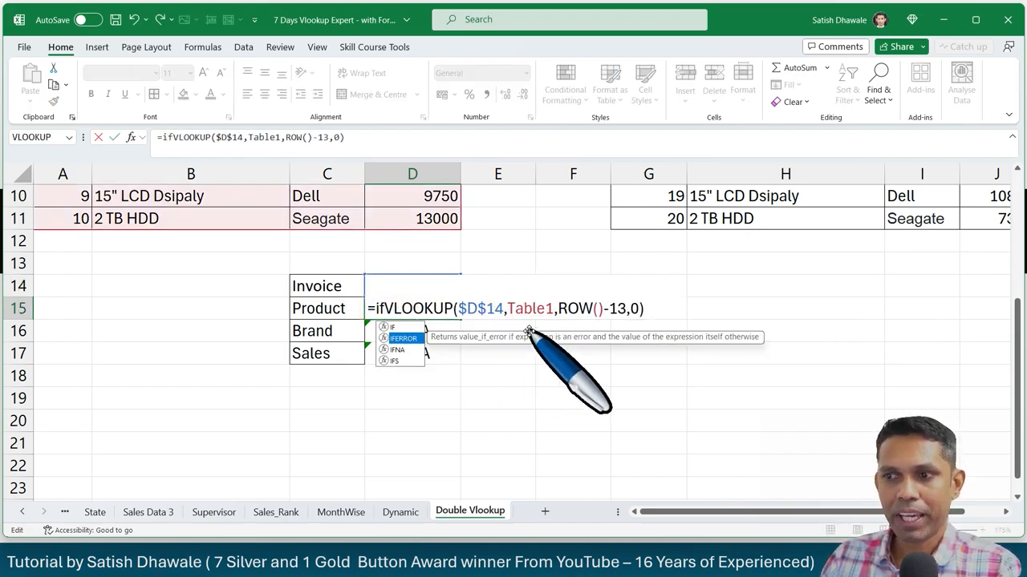
key("Tab")
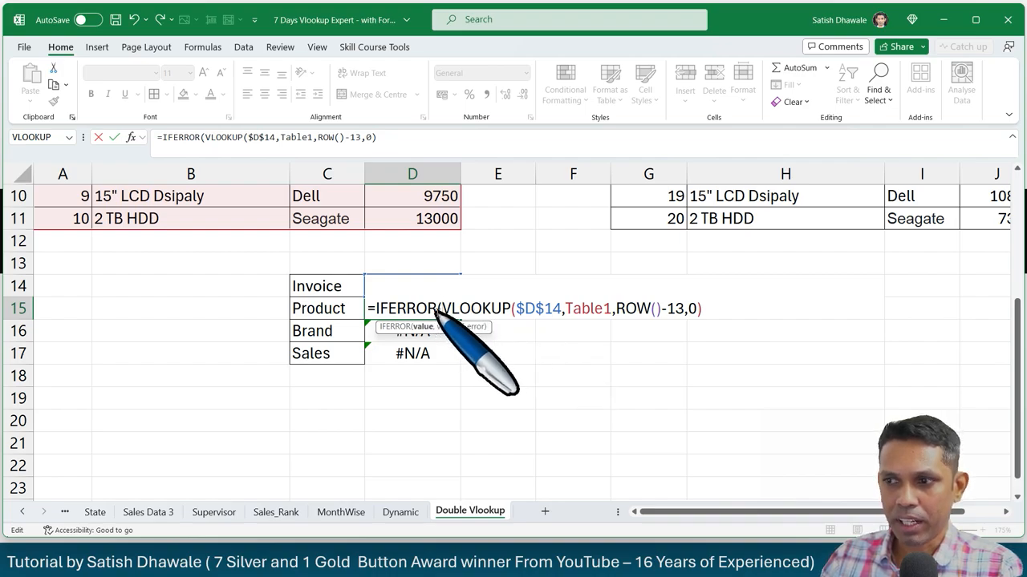
left_click_drag(442, 310, 709, 316)
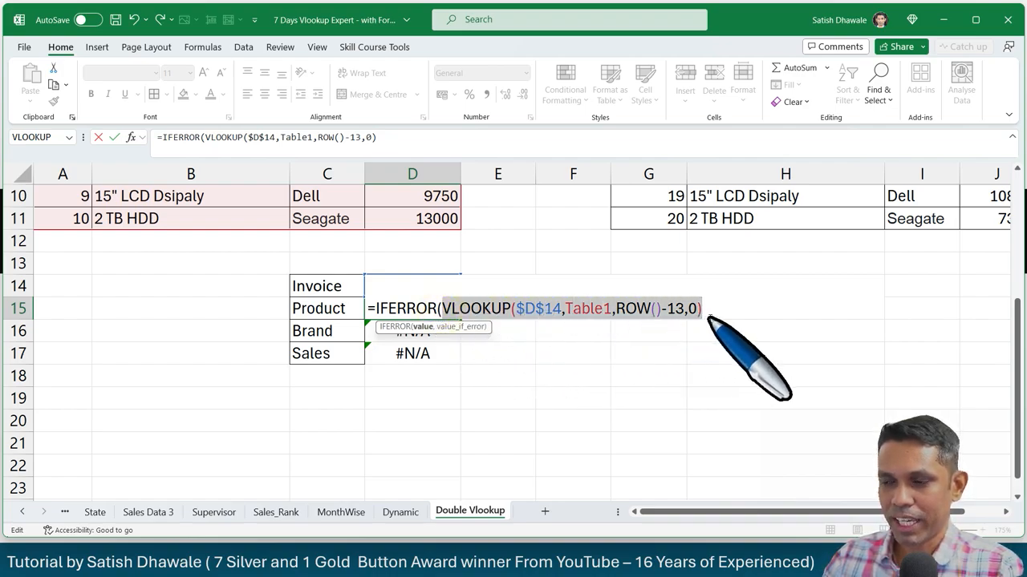
left_click(709, 317)
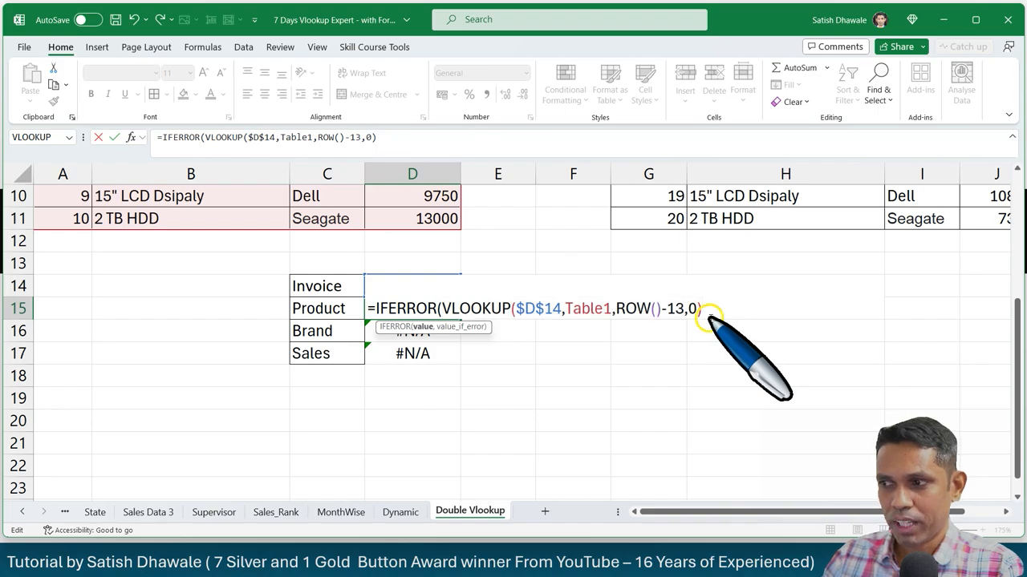
type(",")
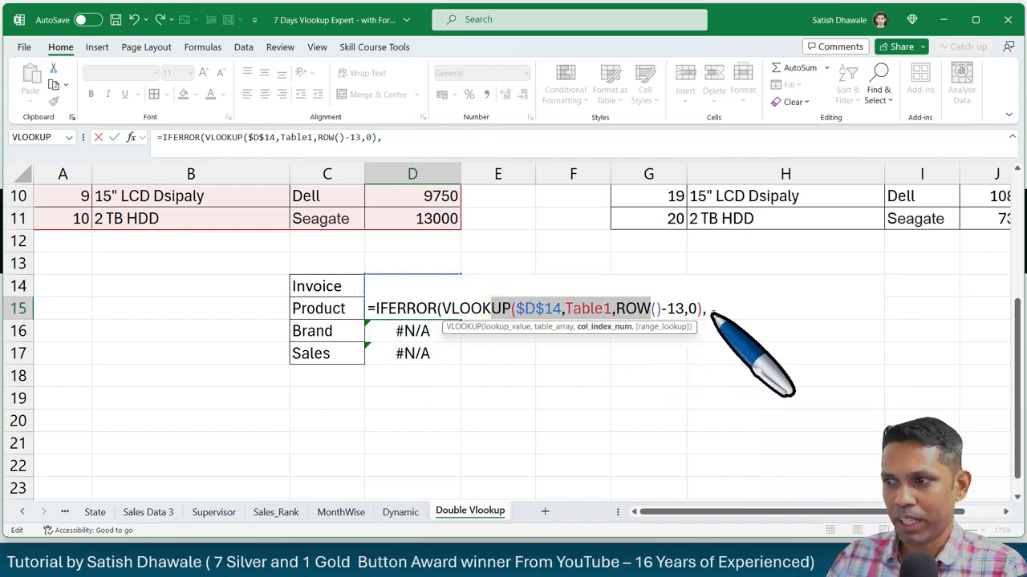
type("vlo")
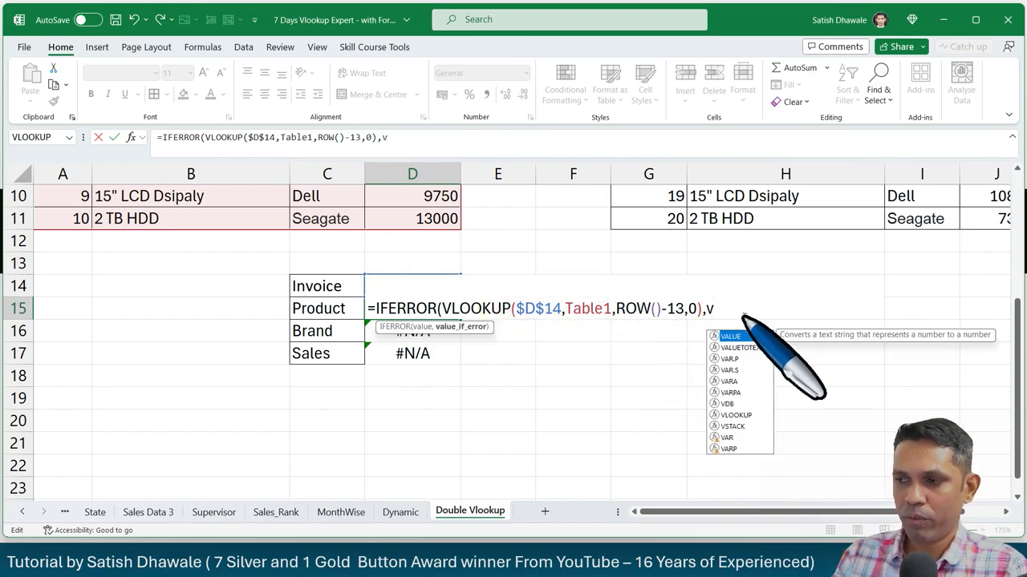
key("Tab")
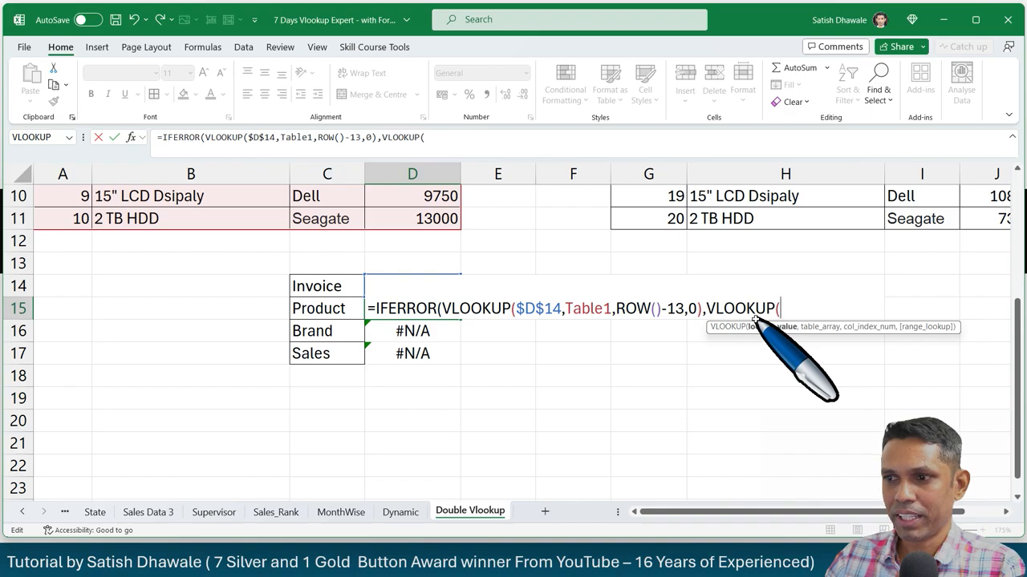
left_click(404, 285)
key("Return")
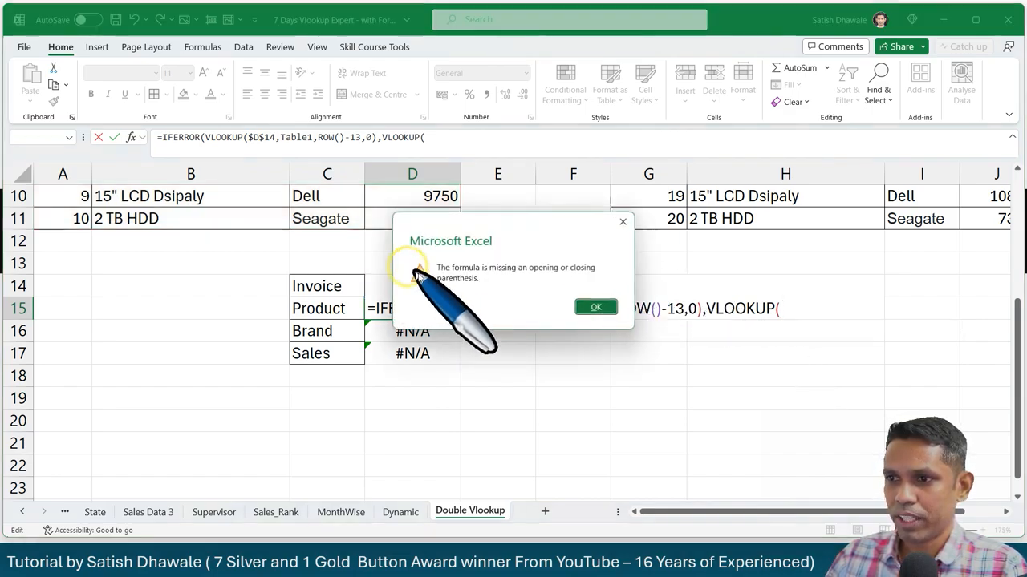
left_click(592, 306)
key("Escape")
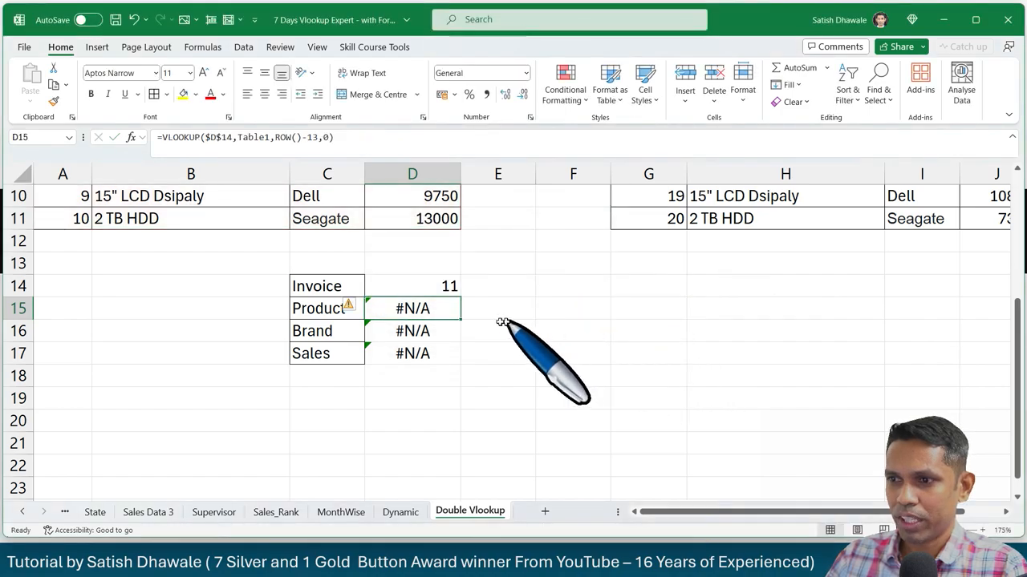
double_click(456, 307)
key("Escape")
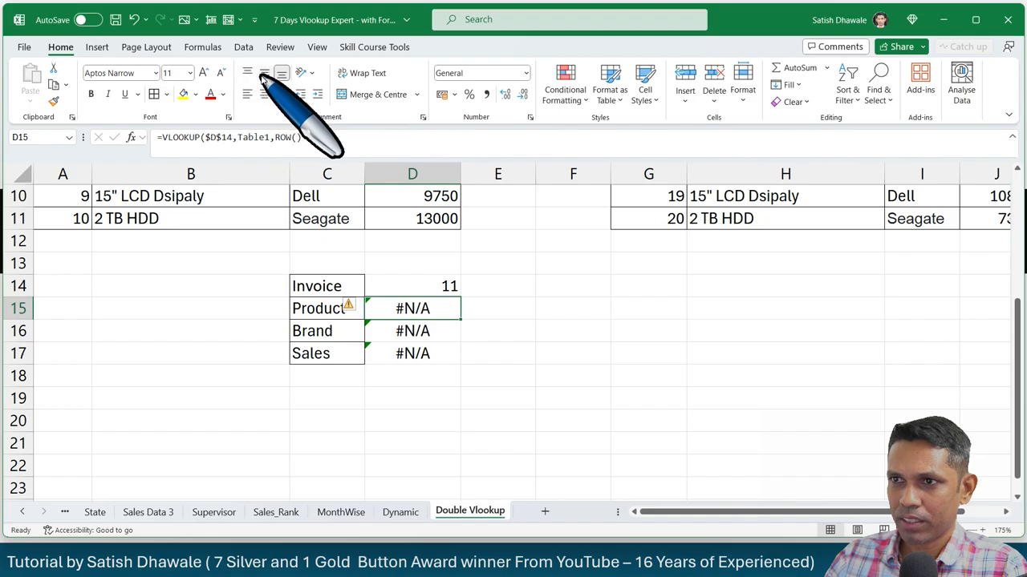
double_click(434, 314)
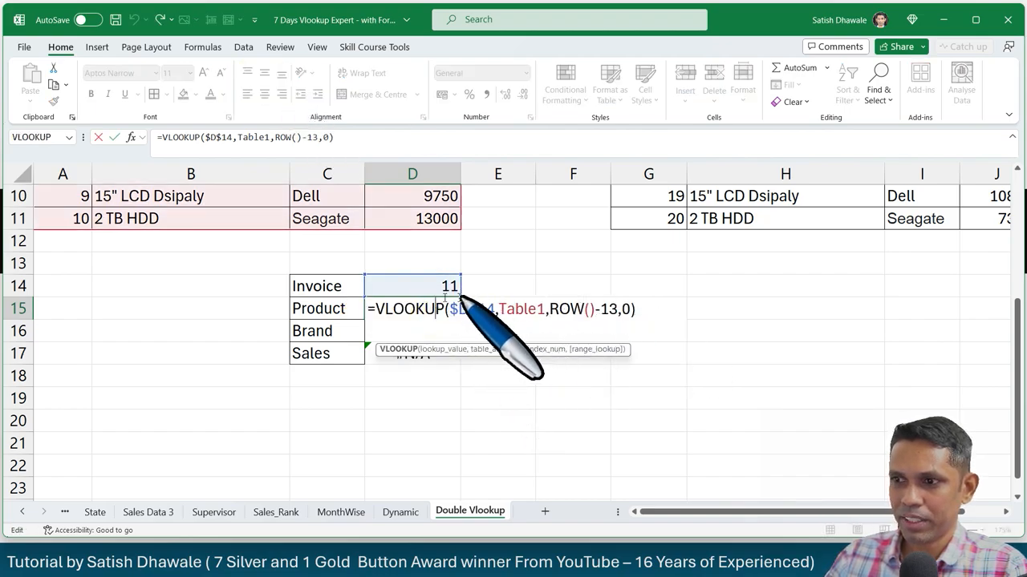
key("Escape")
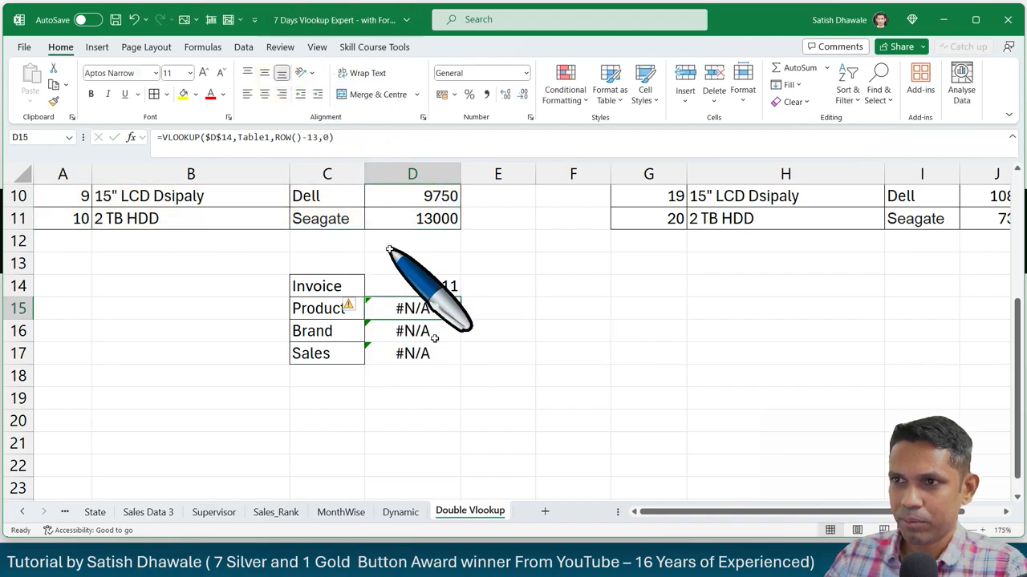
double_click(443, 308)
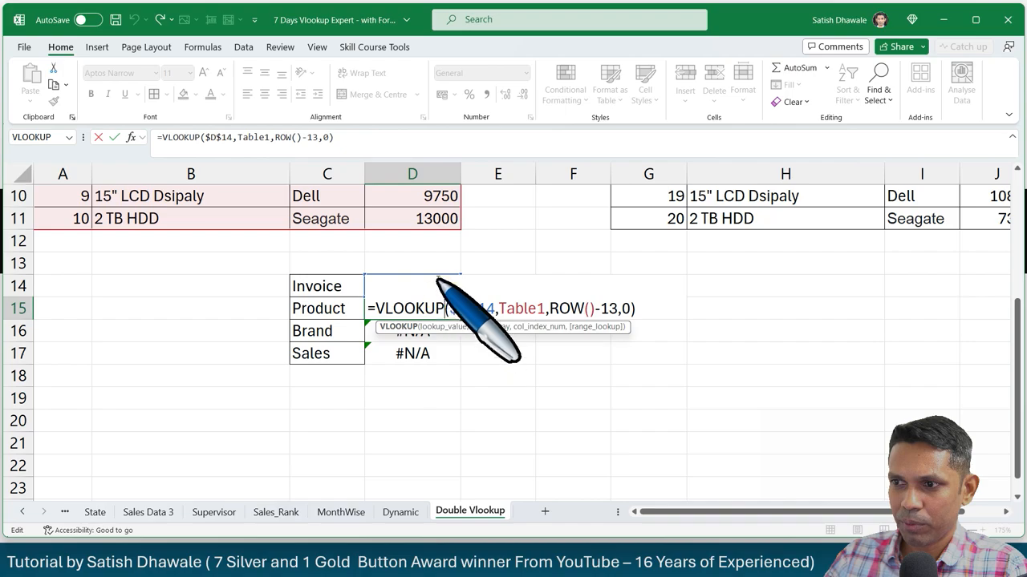
key("Escape")
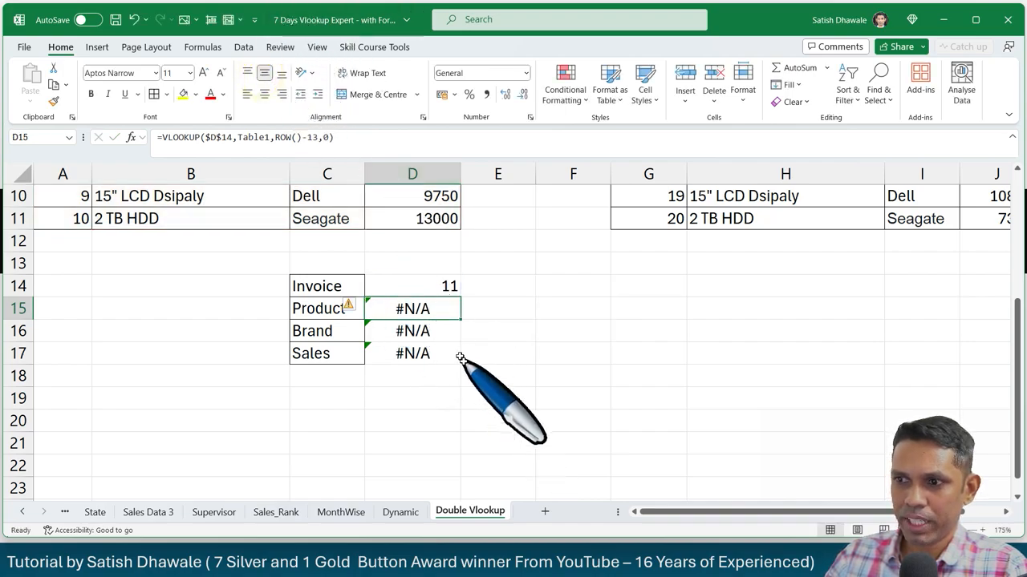
Step: Wrap the Table1 VLOOKUP in D15 in IFERROR, keeping the lookup as its value argument
double_click(432, 307)
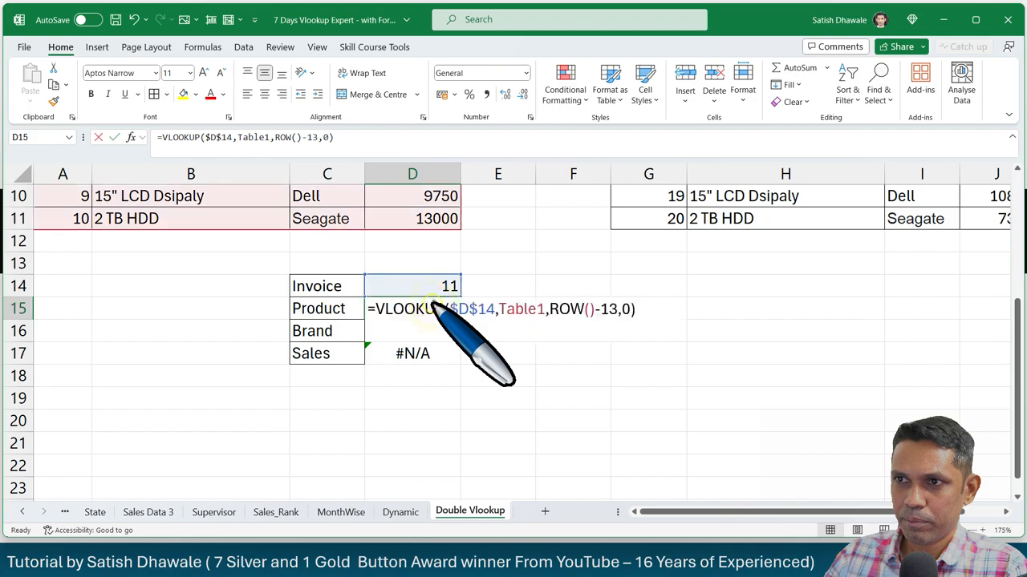
left_click(375, 309)
type("if")
key("Down")
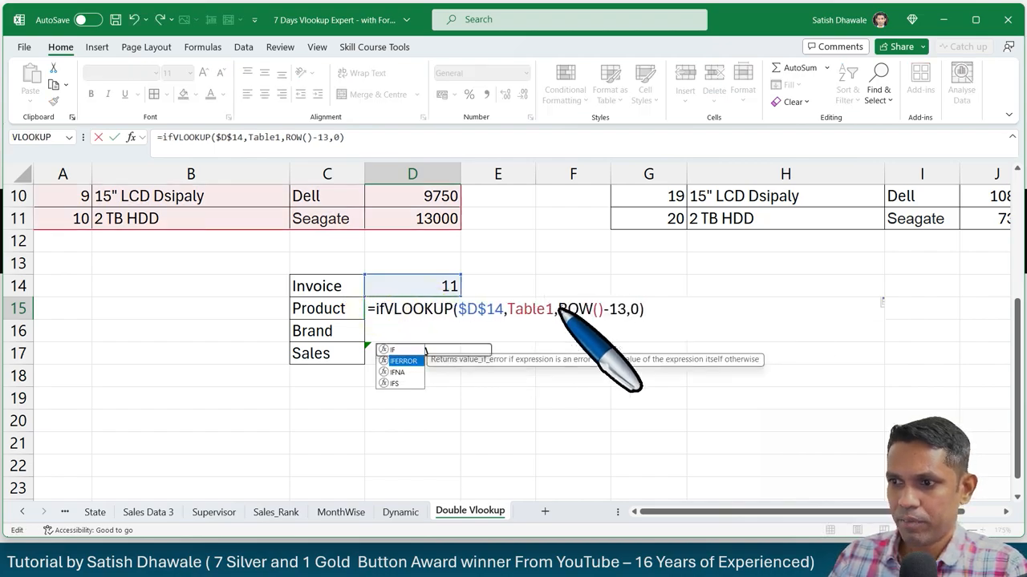
key("Tab")
left_click(722, 318)
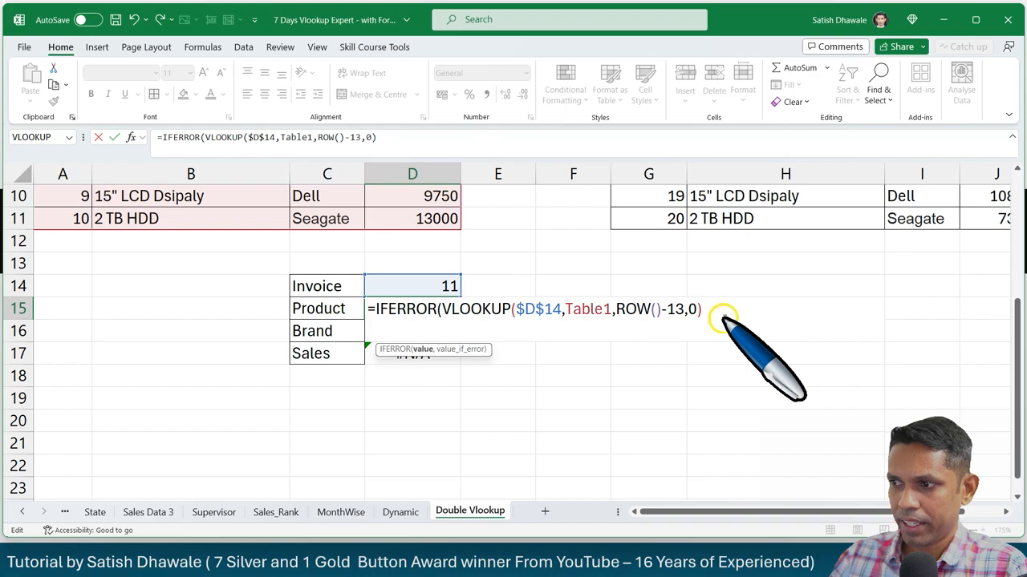
Step: Add a second VLOOKUP as the value_if_error argument, looking up D14 in Table2
type(",vlo")
key("Tab")
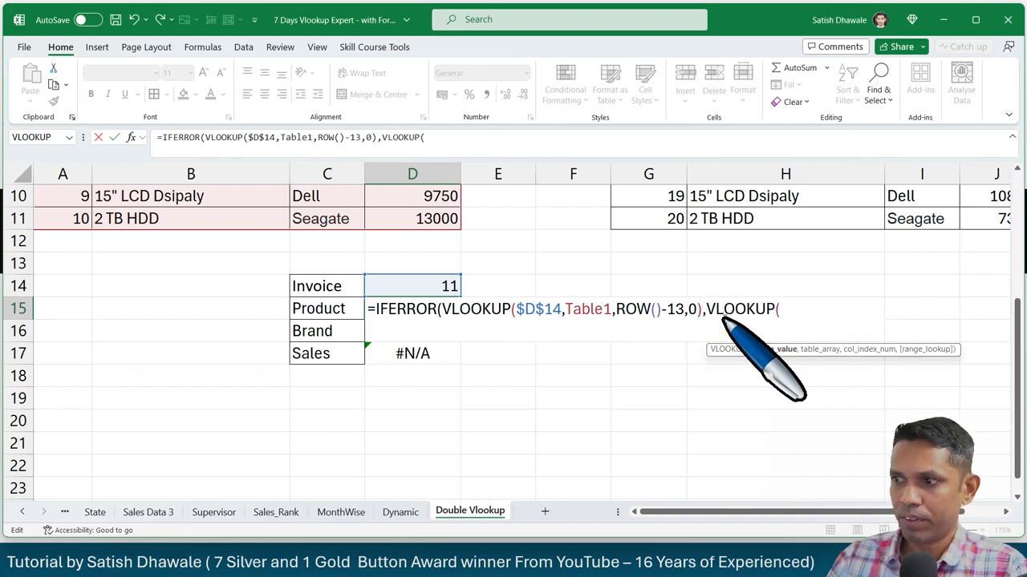
left_click(441, 284)
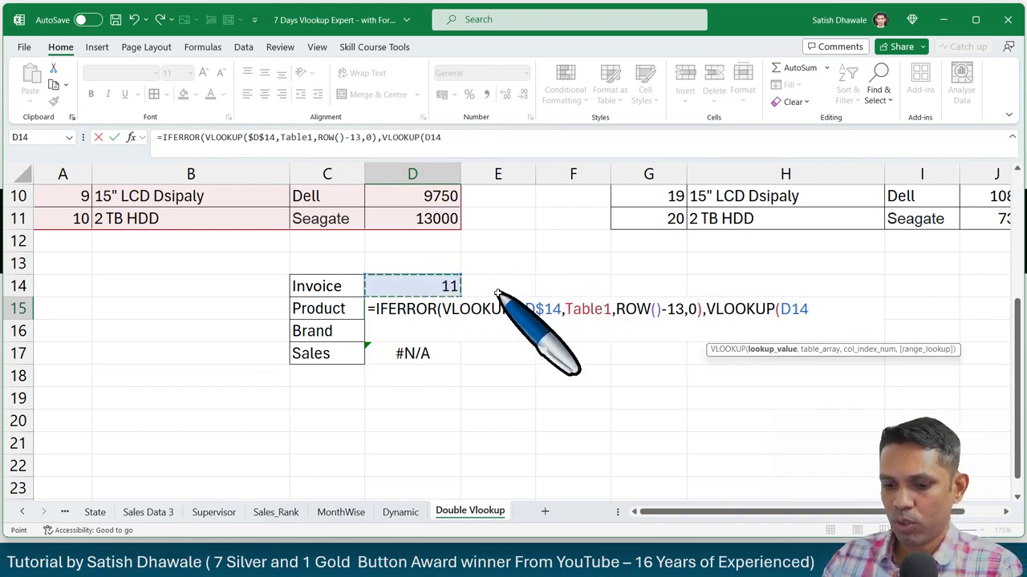
type(",tab")
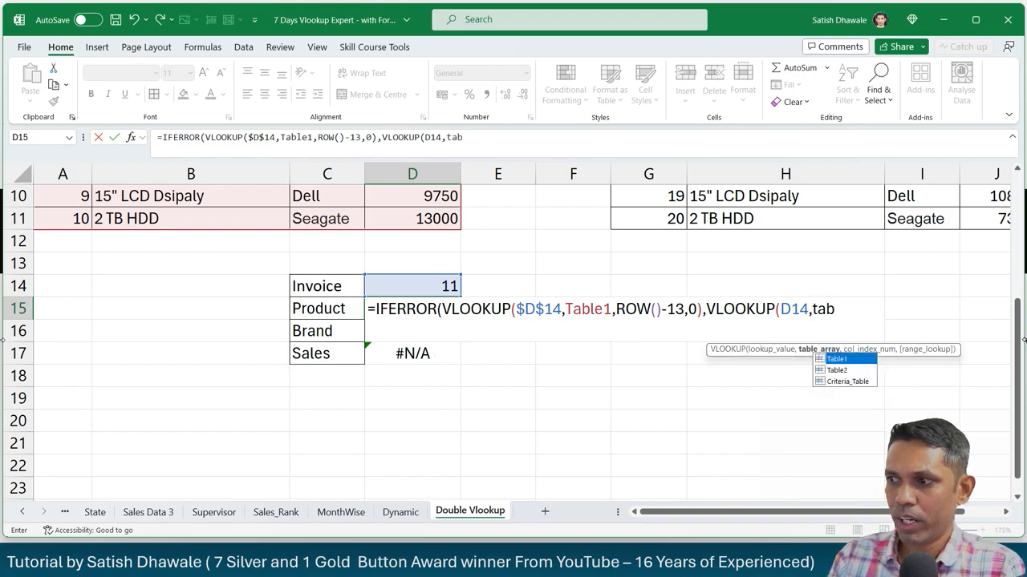
key("Down")
key("Tab")
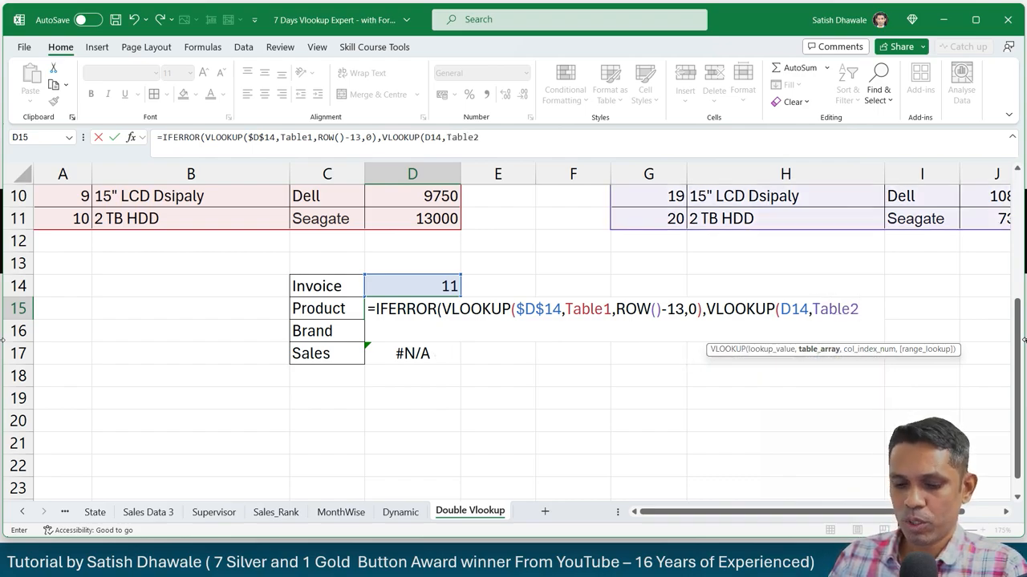
Step: Complete the second VLOOKUP with ROW()-13 as the column index and 0 for an exact match
type("m,")
key("BackSpace")
key("BackSpace")
type(",row")
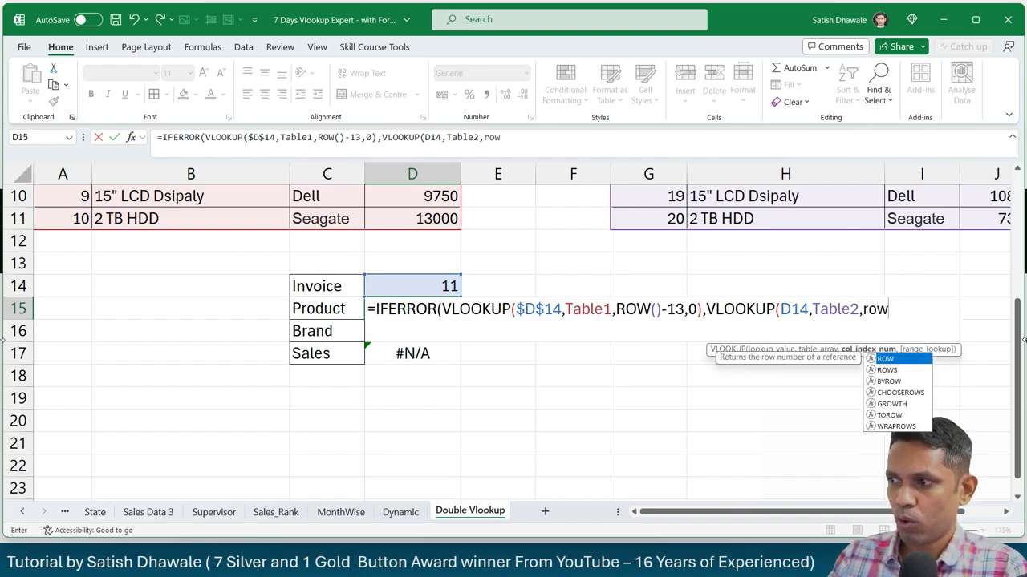
type("()")
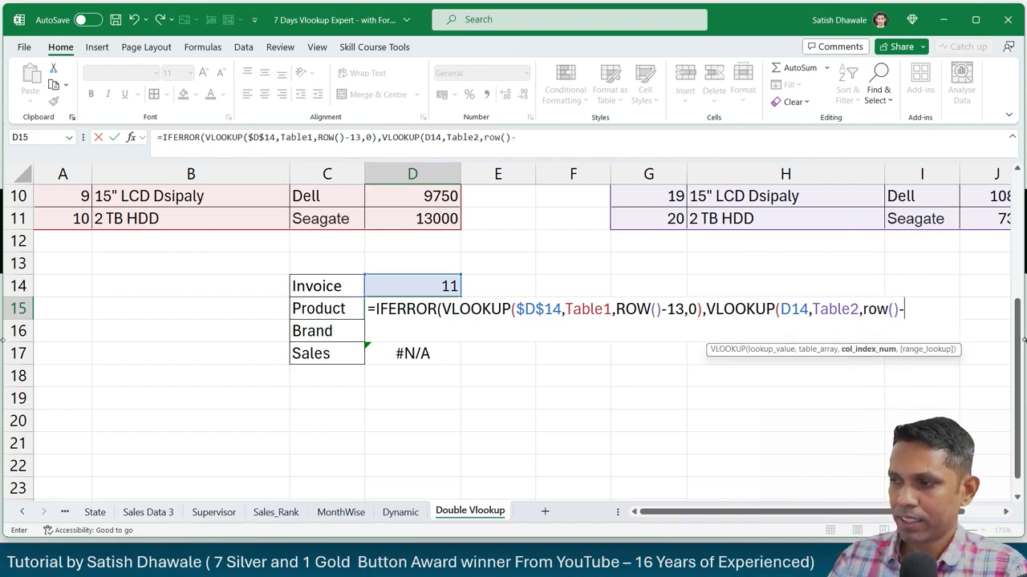
type("-13,0")
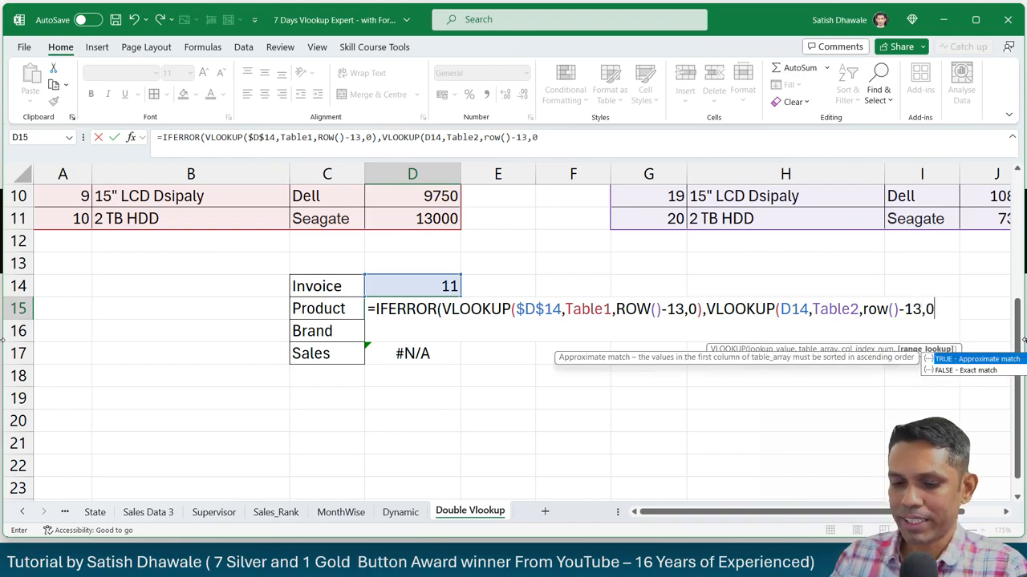
type(")")
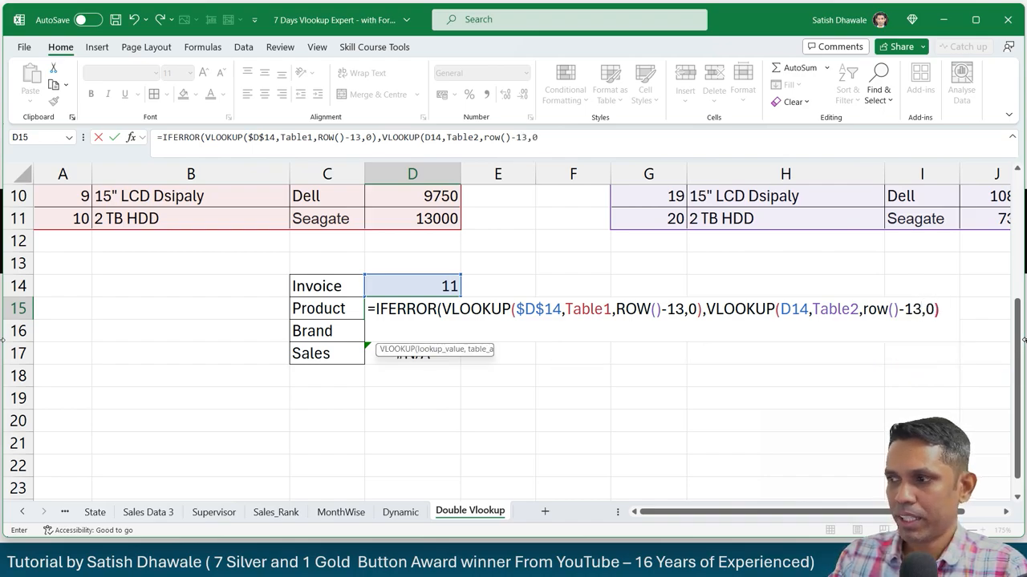
Step: Make the second VLOOKUP's lookup reference absolute as $D$14 and commit the D15 formula
left_click(794, 310)
key("F4")
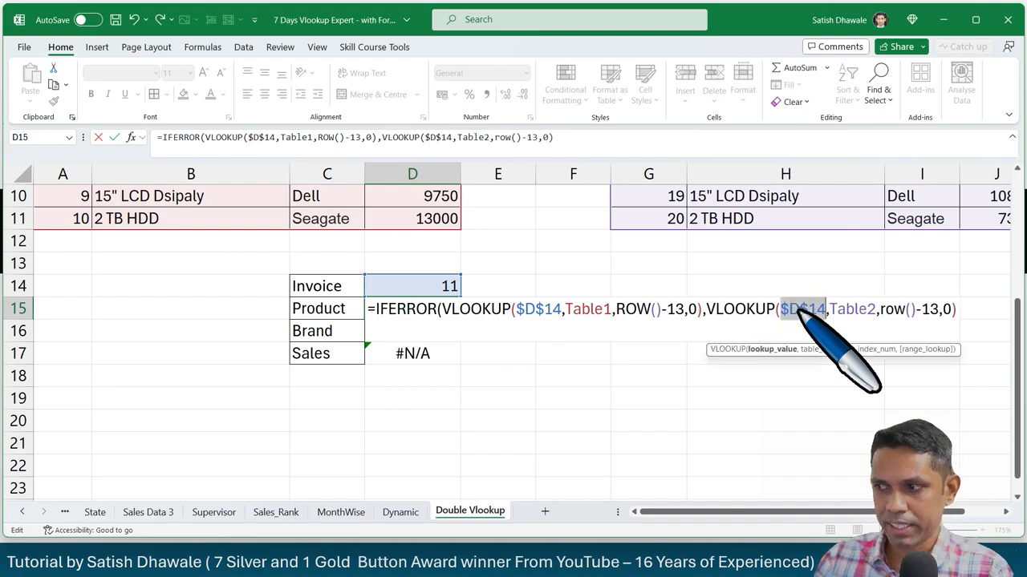
scroll(850, 323, "up", 3)
scroll(826, 339, "down", 3)
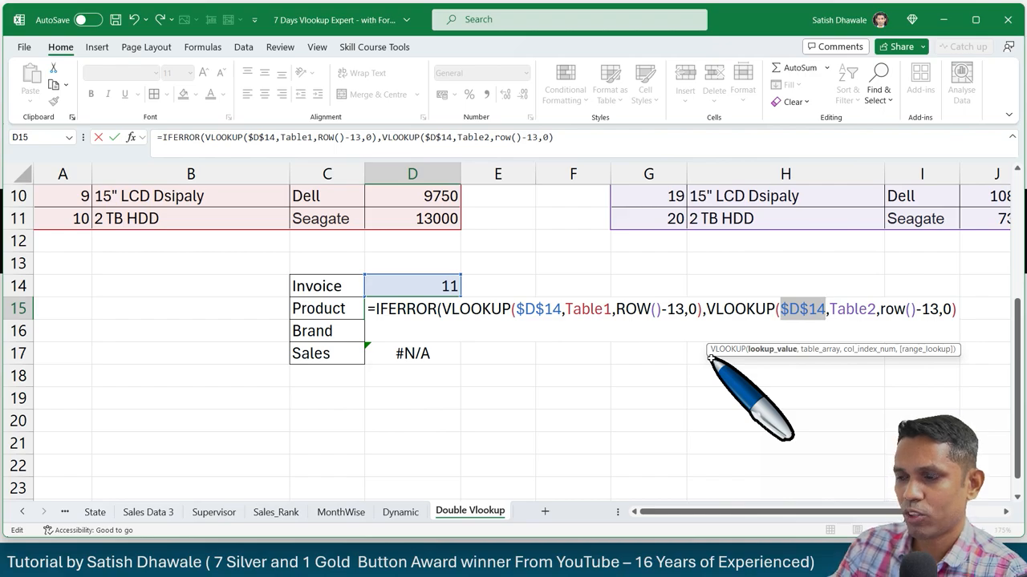
key("Return")
key("Return")
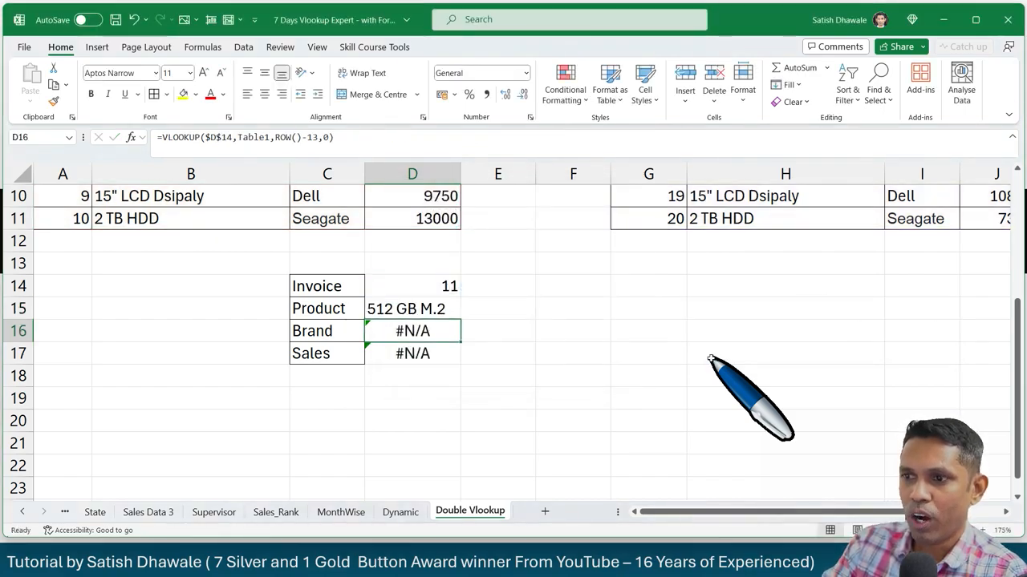
Step: Fill the IFERROR double VLOOKUP formula from D15 down to D17
left_click(457, 317)
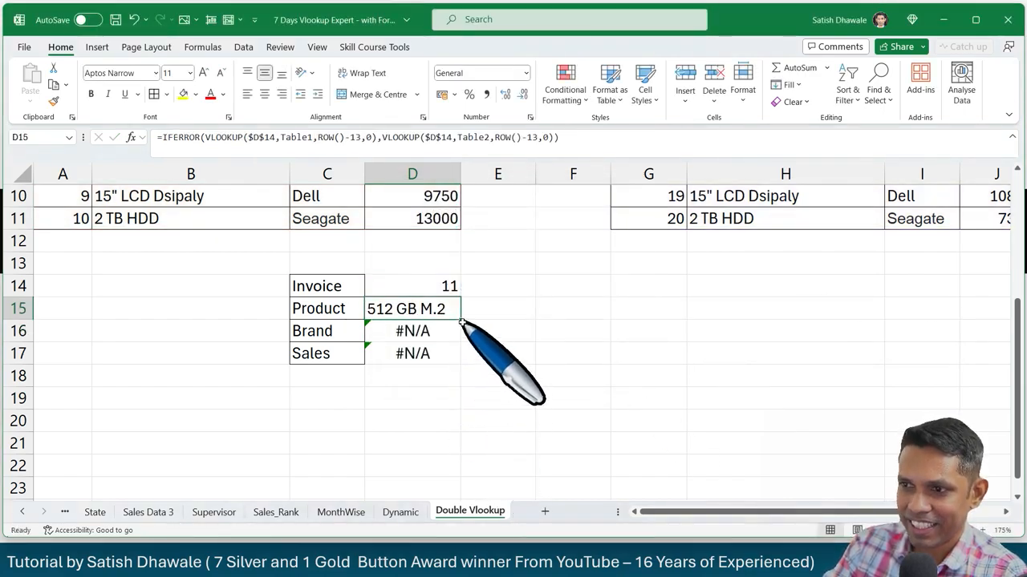
left_click(462, 323)
left_click(459, 318)
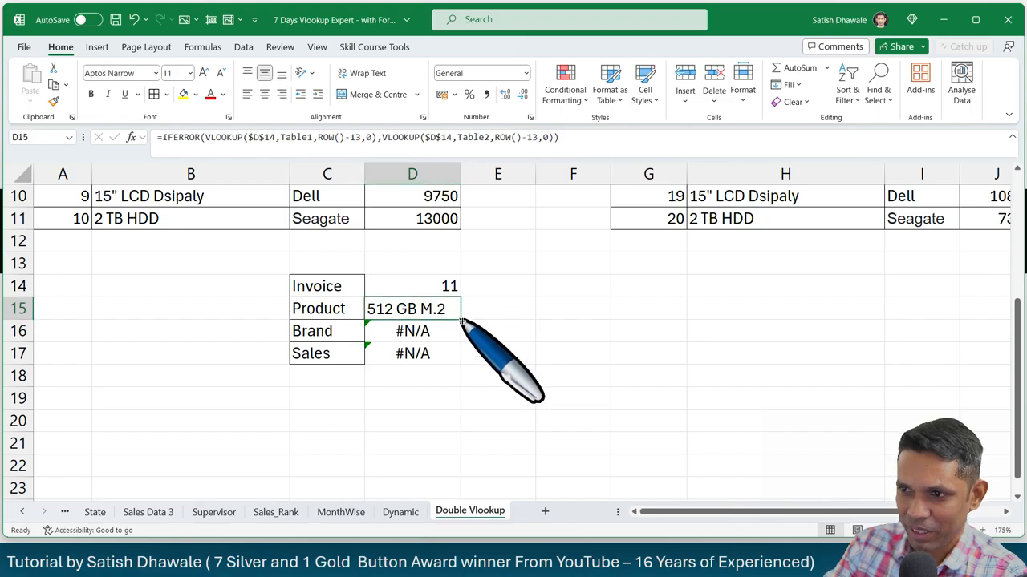
left_click_drag(460, 319, 460, 357)
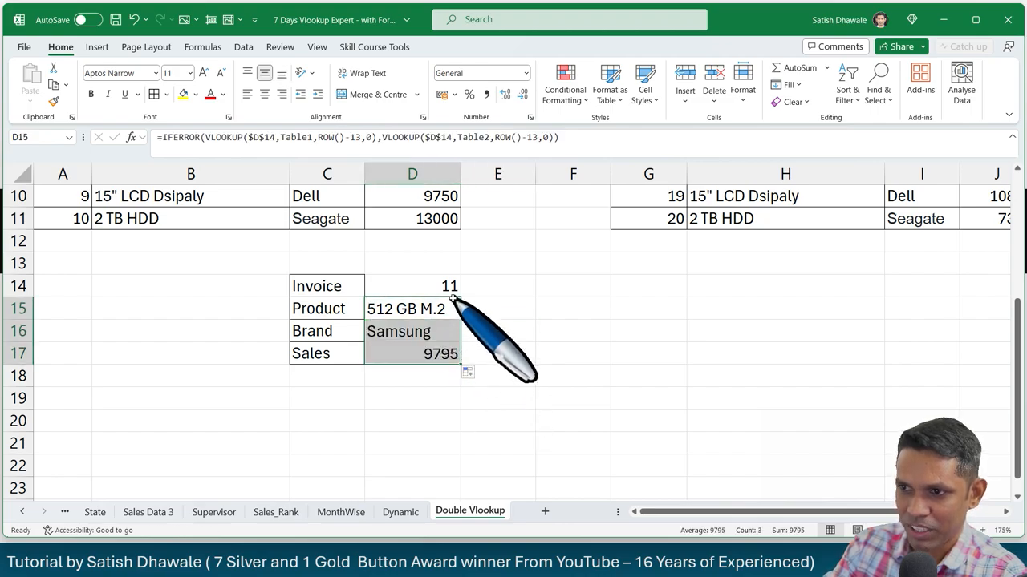
Step: Test the double lookup with 15 and 21 as the invoice number in D14
key("Up")
type("15")
key("Return")
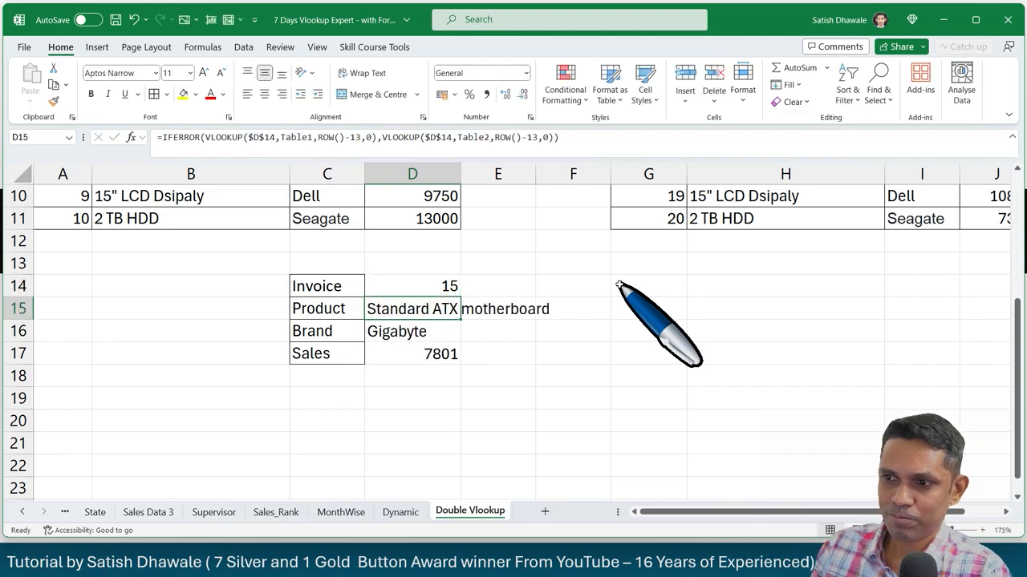
key("Up")
type("211")
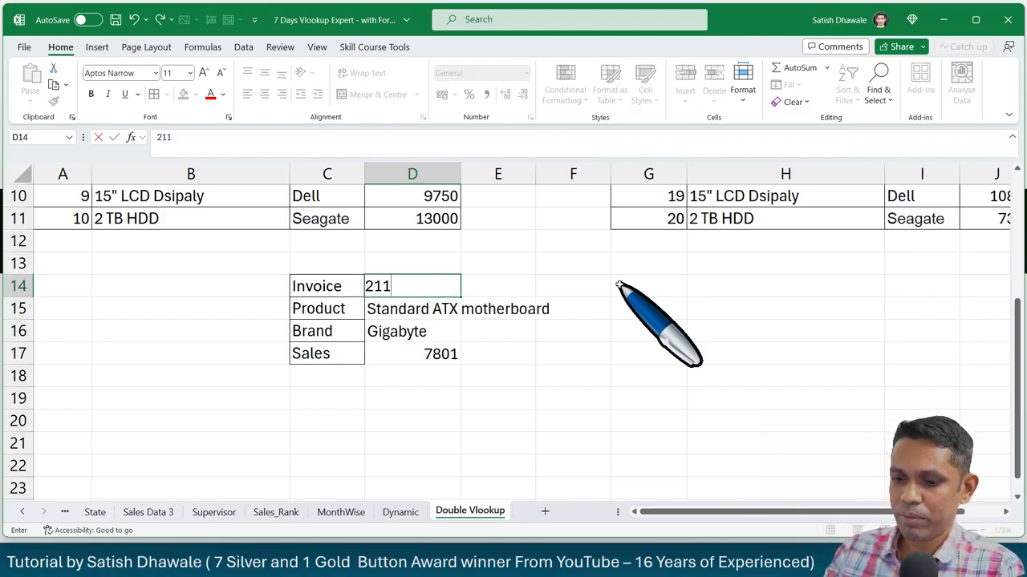
key("BackSpace")
key("Return")
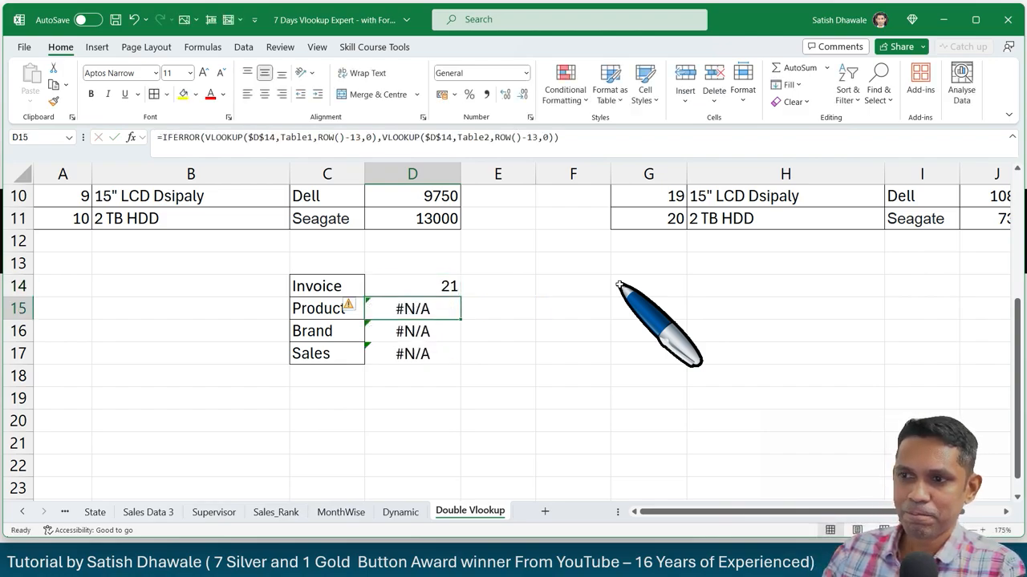
Step: Wrap the second VLOOKUP in the D15 formula in a nested IFERROR function
double_click(392, 308)
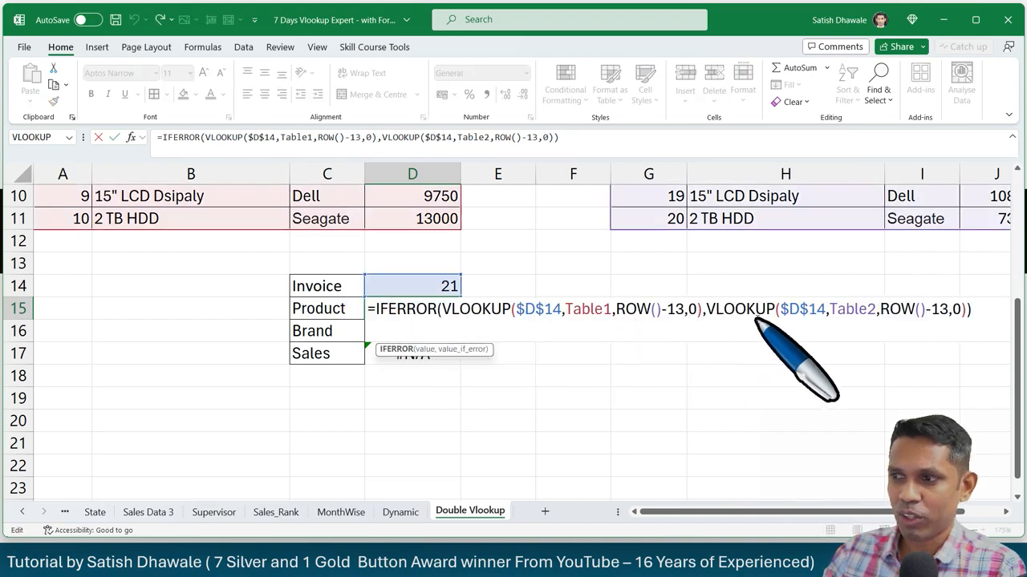
left_click(706, 309)
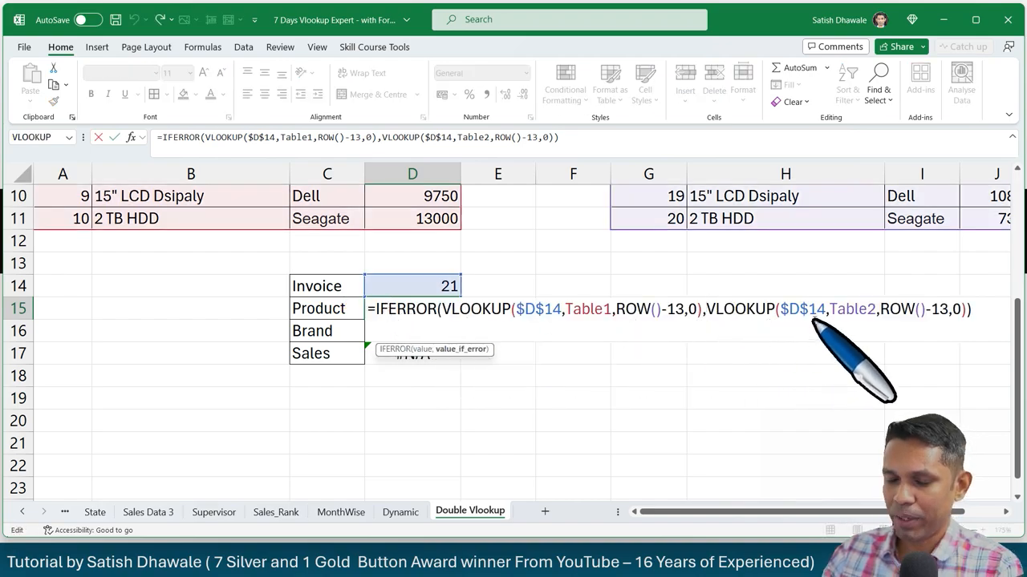
type("IF")
key("Down")
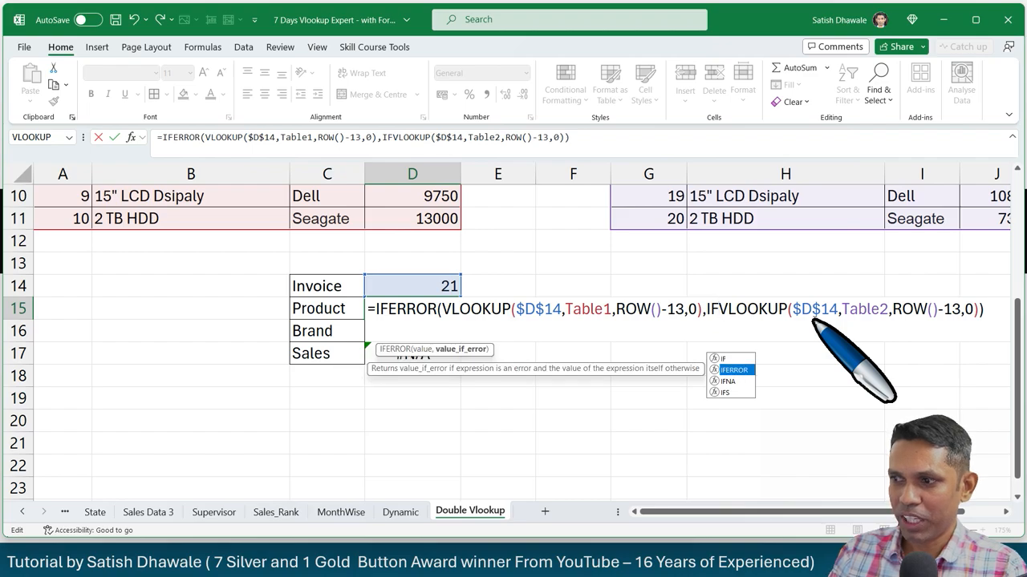
key("Tab")
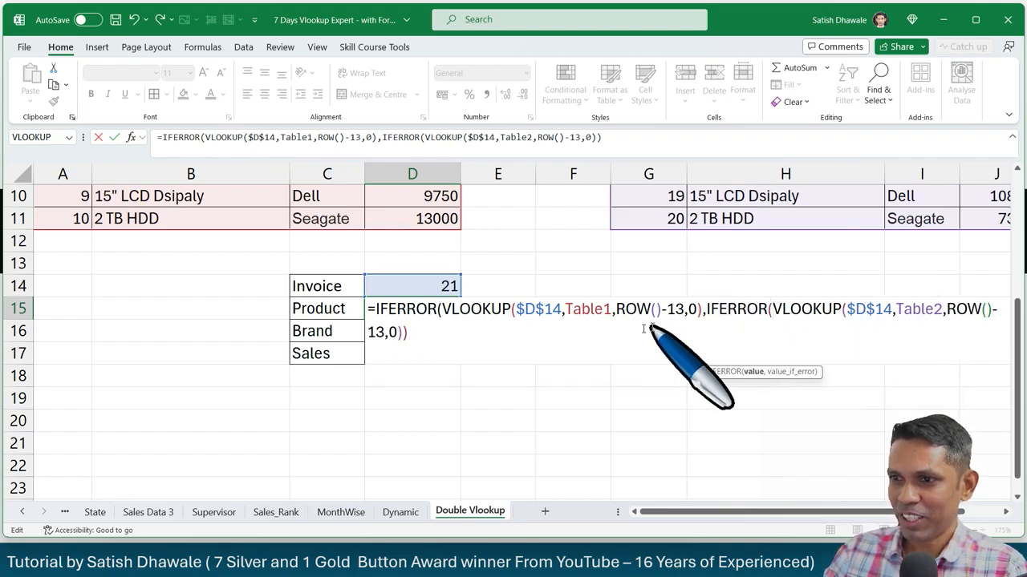
Step: Set "Not available" as the nested IFERROR's fallback, remove the extra closing bracket after the second VLOOKUP, and commit the corrected D15 formula
left_click(510, 337)
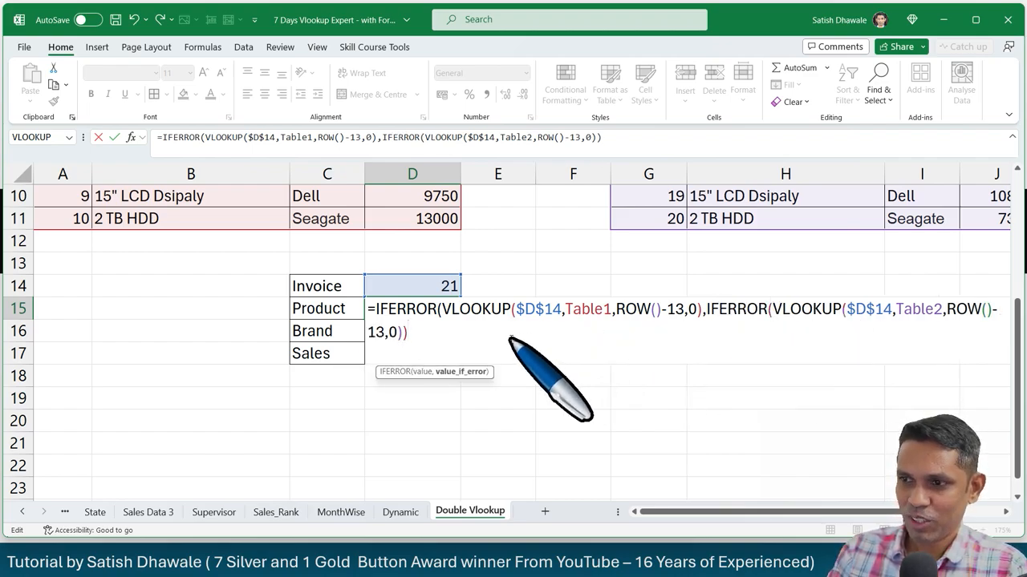
type(",\"Not available")
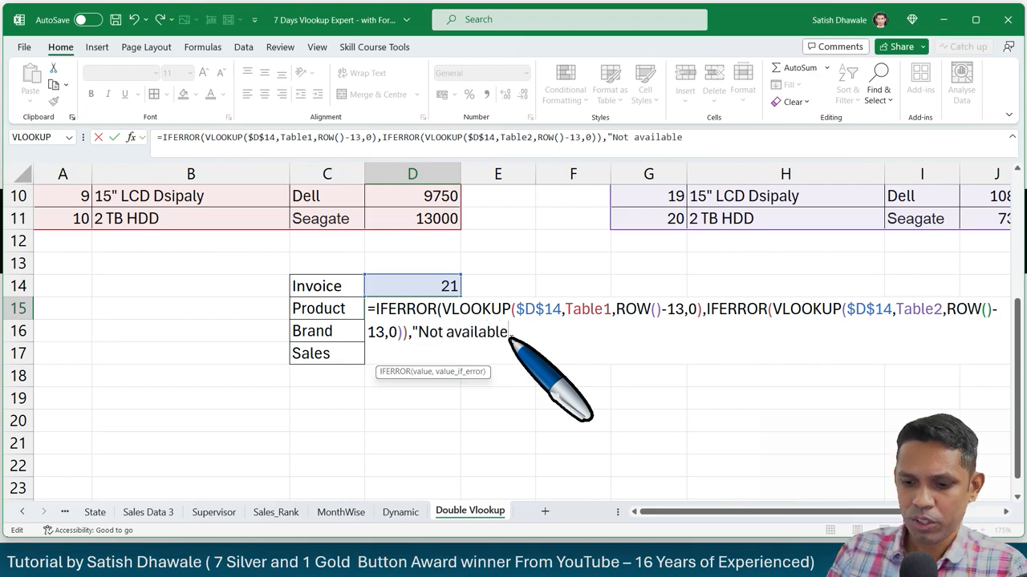
key("Return")
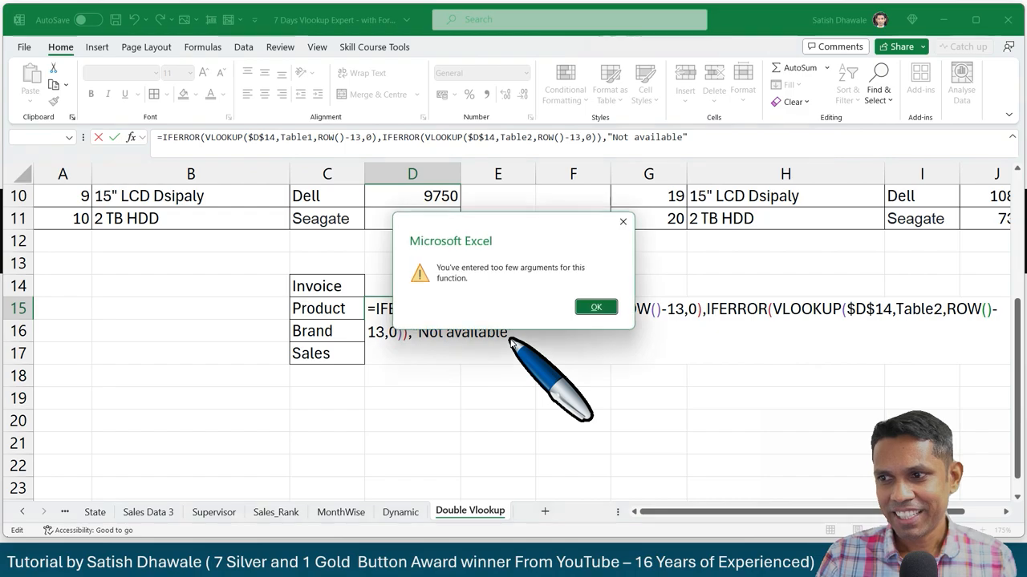
key("Return")
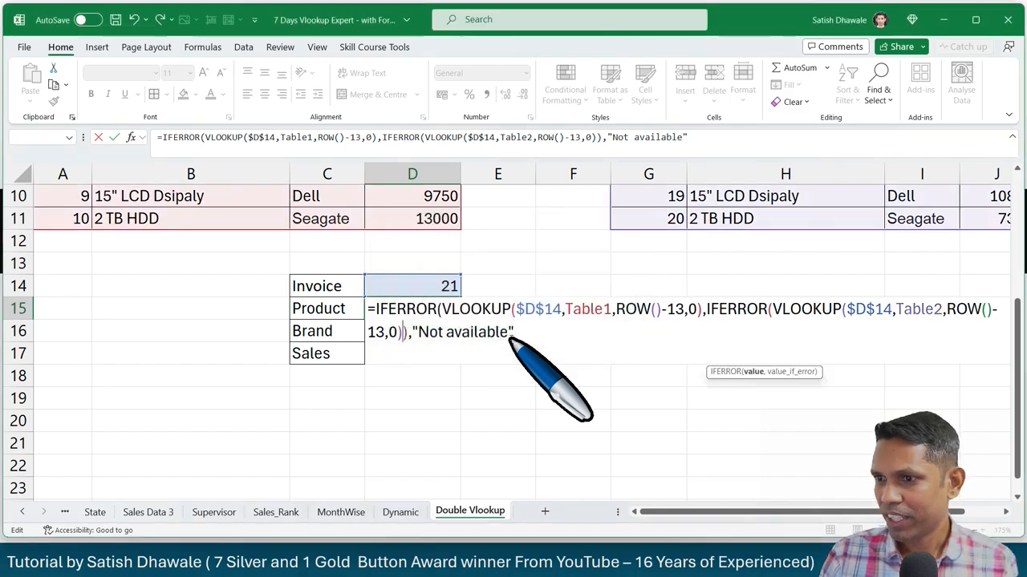
key("BackSpace")
key("Return")
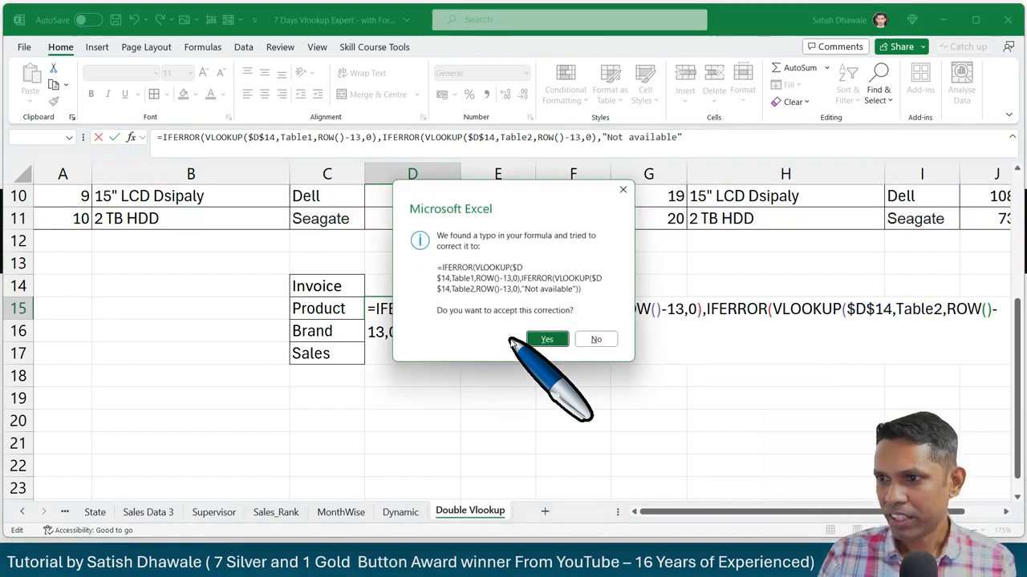
key("Return")
Step: Fill the nested IFERROR formula from D15 down to D17 and test it with invoice numbers 19 and 9 in D14
left_click(454, 308)
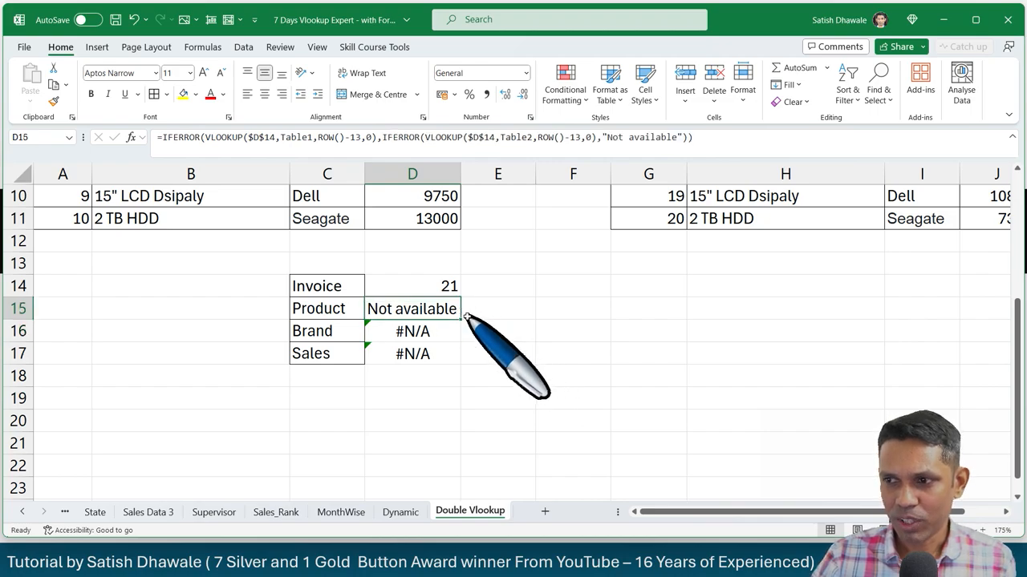
double_click(459, 319)
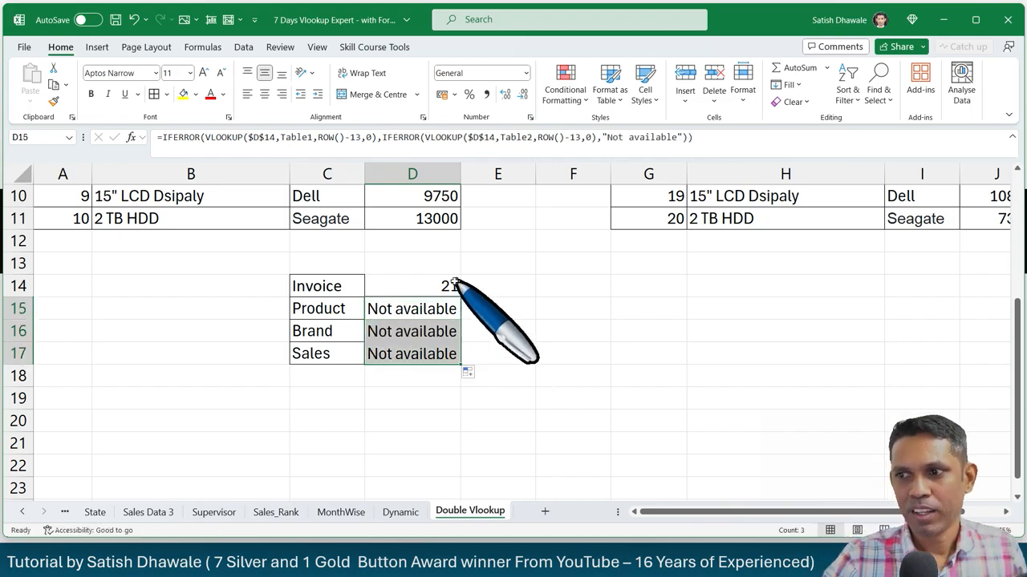
left_click(454, 286)
type("19")
key("Return")
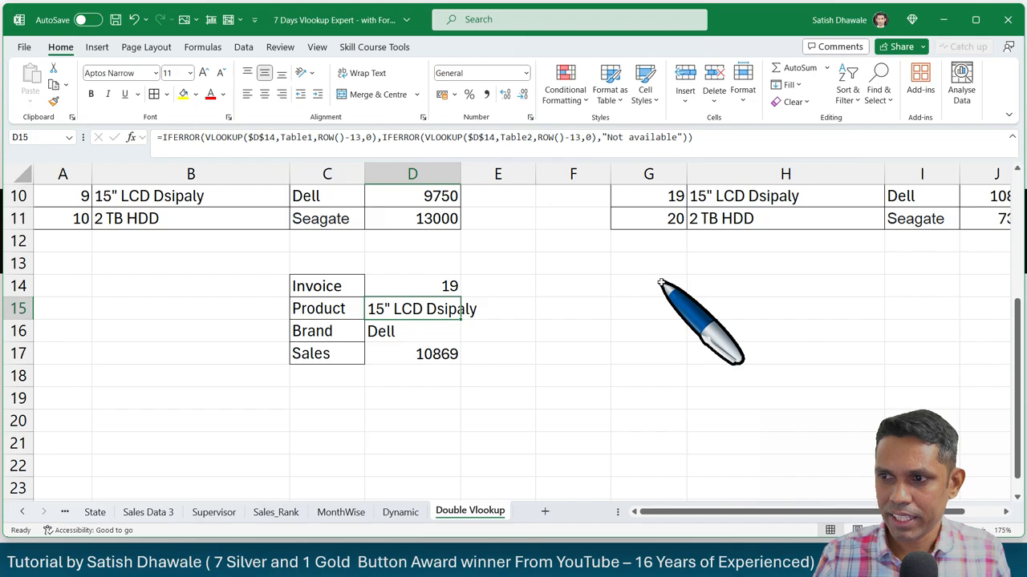
key("Up")
type("9")
key("Return")
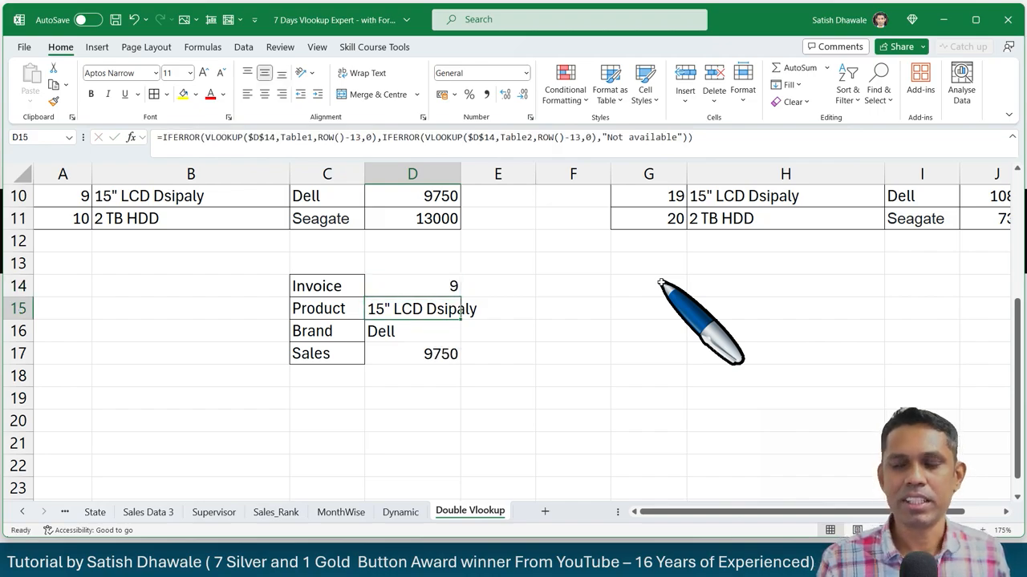
Step: Review the source tables and the D15 formula, and autofit column D to its contents
scroll(660, 282, "up", 3)
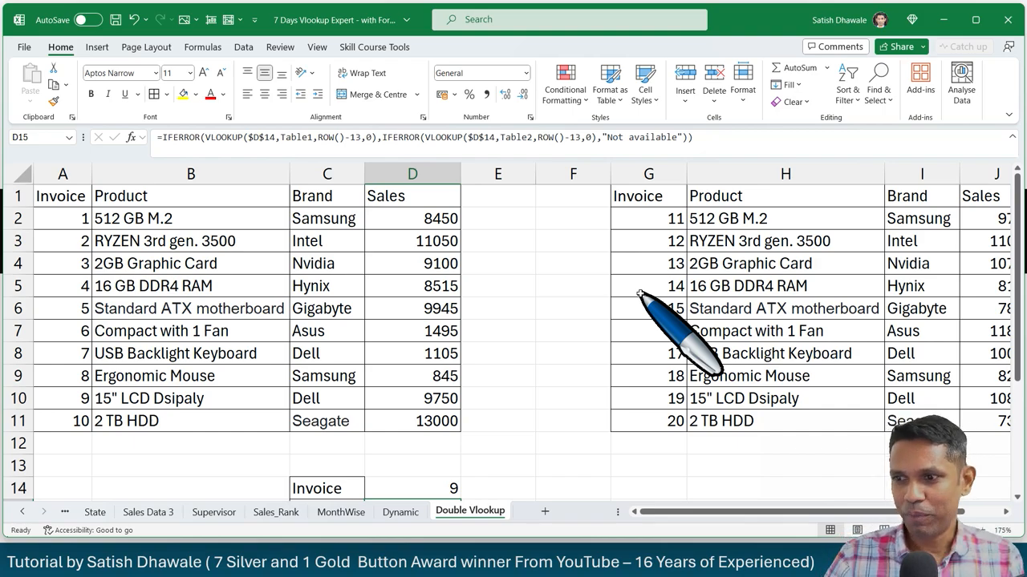
scroll(639, 292, "down", 2)
double_click(449, 374)
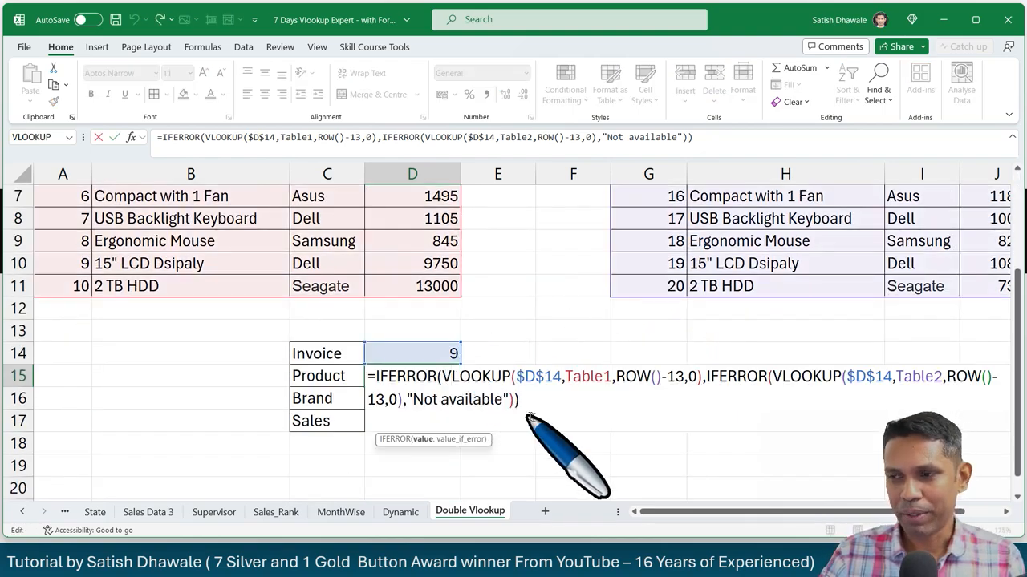
key("ctrl+Return")
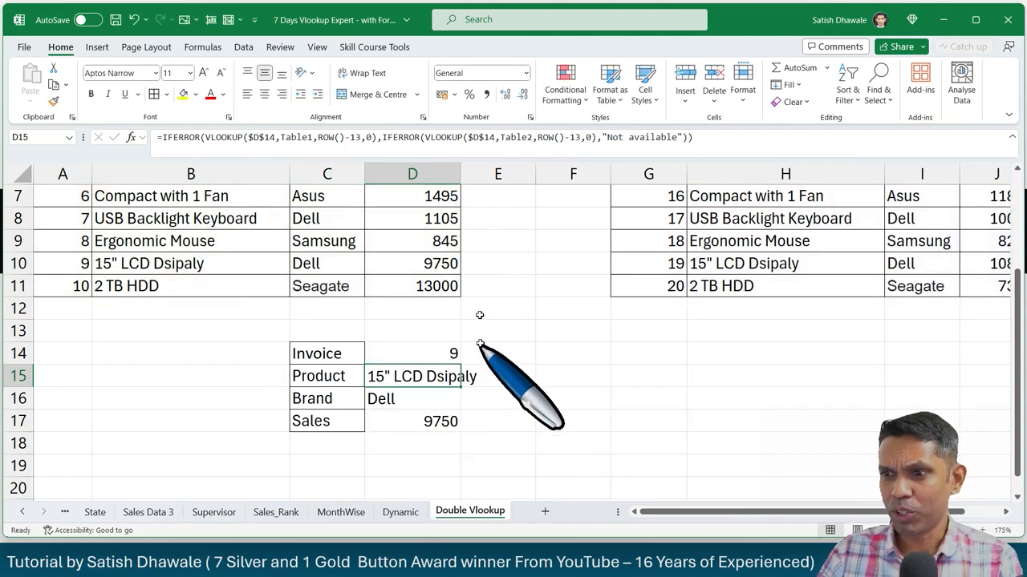
double_click(460, 174)
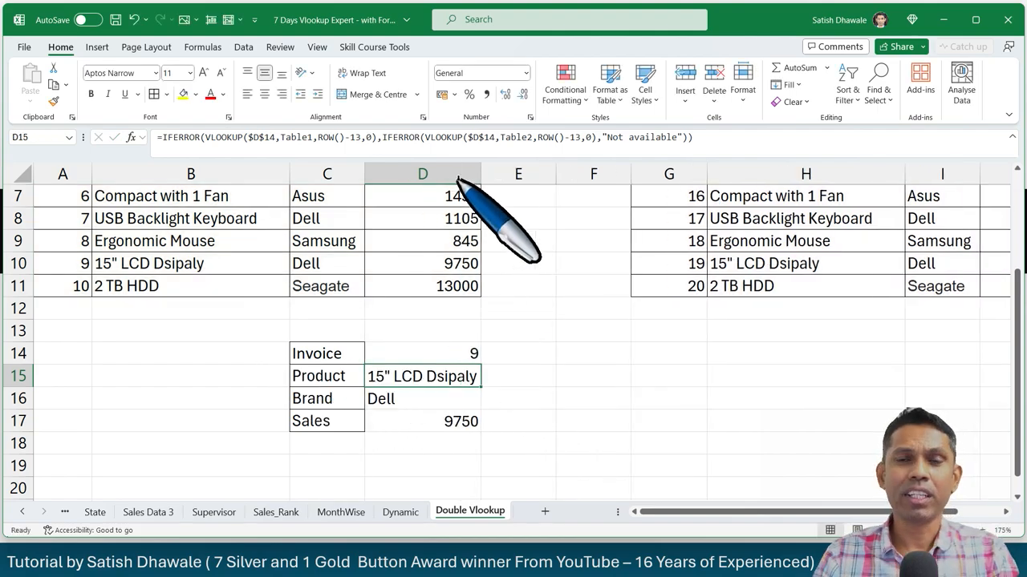